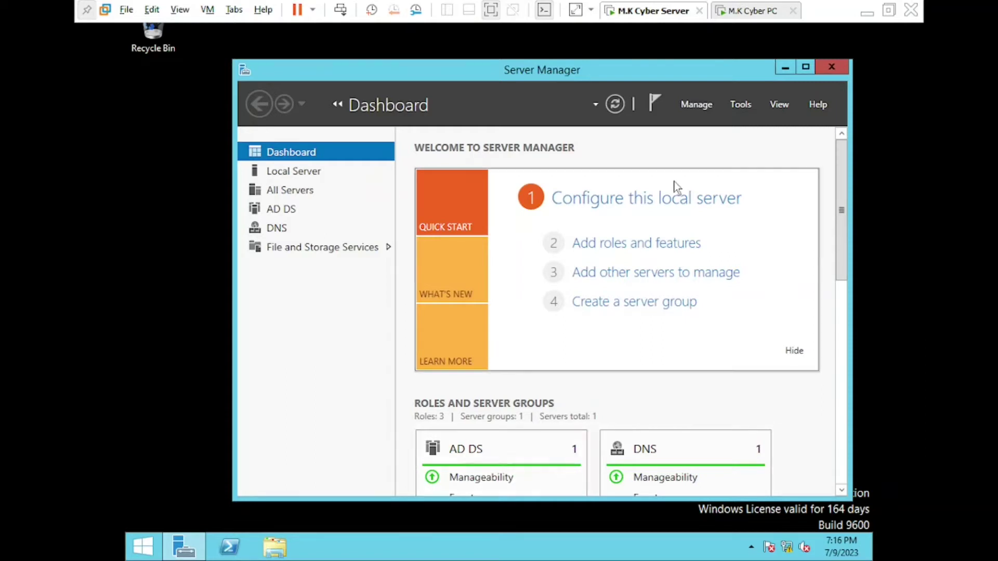
# Switch briefly to the Windows 7 client, then back to the server machine
pyautogui.click(751, 11)
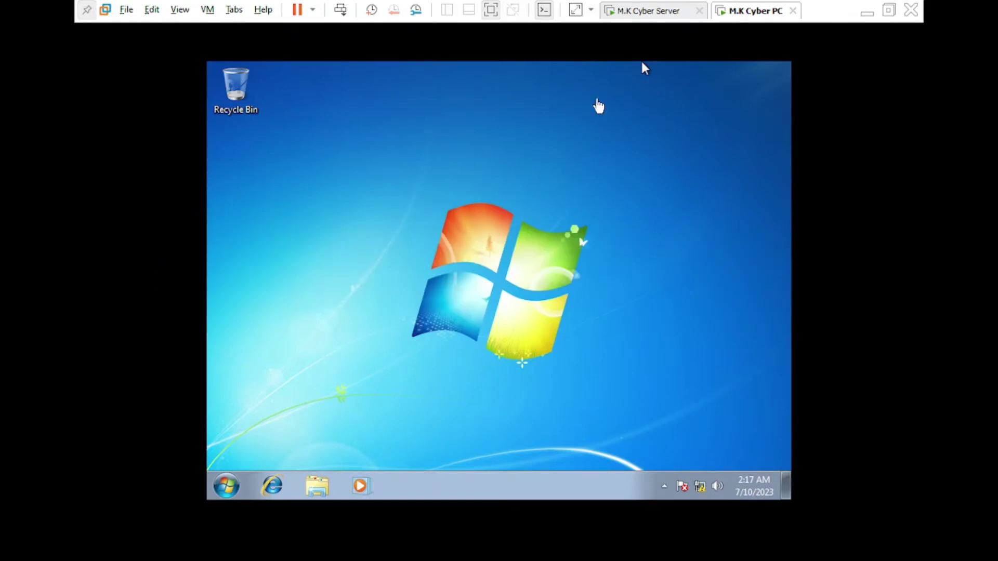
pyautogui.click(658, 10)
pyautogui.click(747, 111)
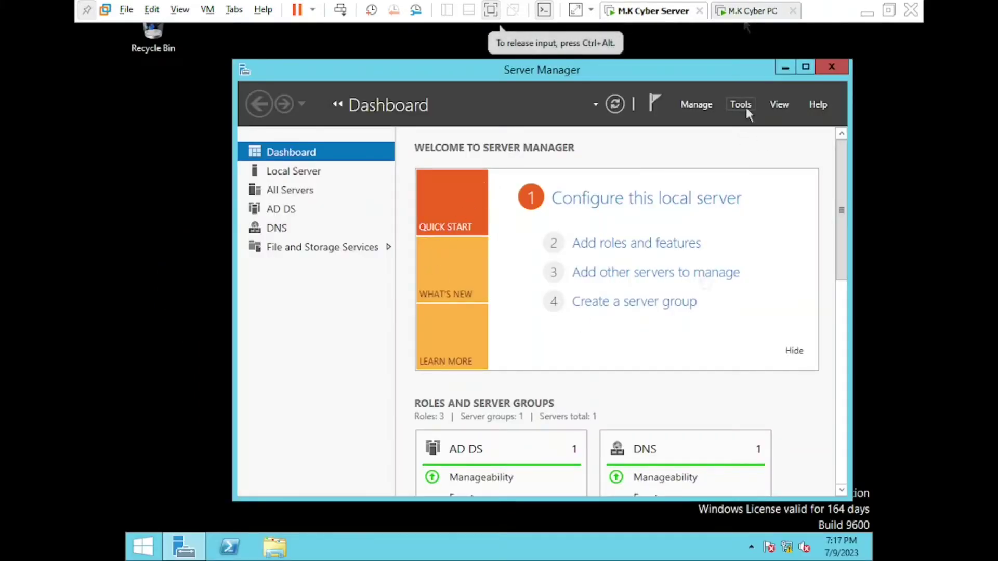
# Launch Active Directory Users and Computers and display the Sales Department users under Local.com
pyautogui.click(742, 105)
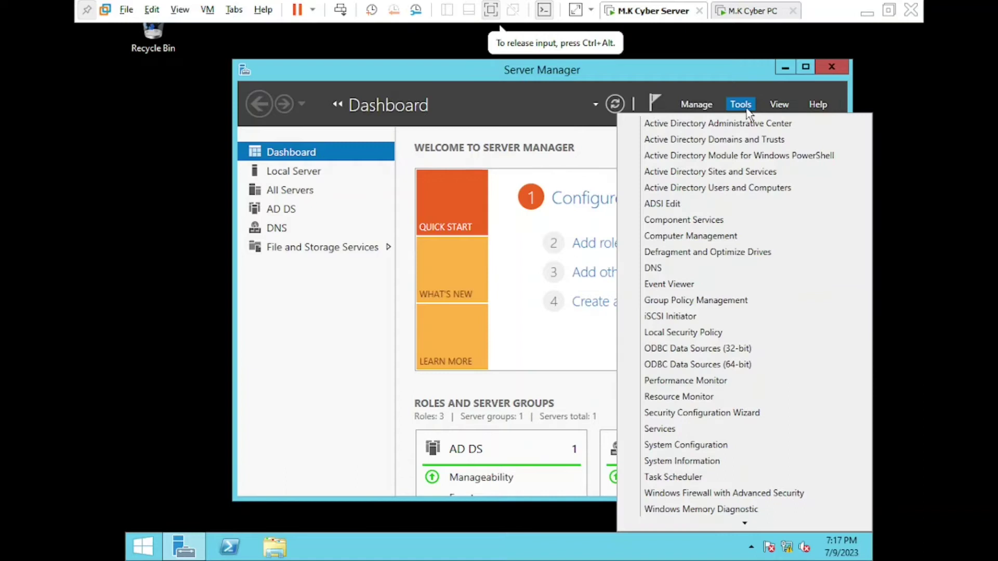
pyautogui.click(740, 190)
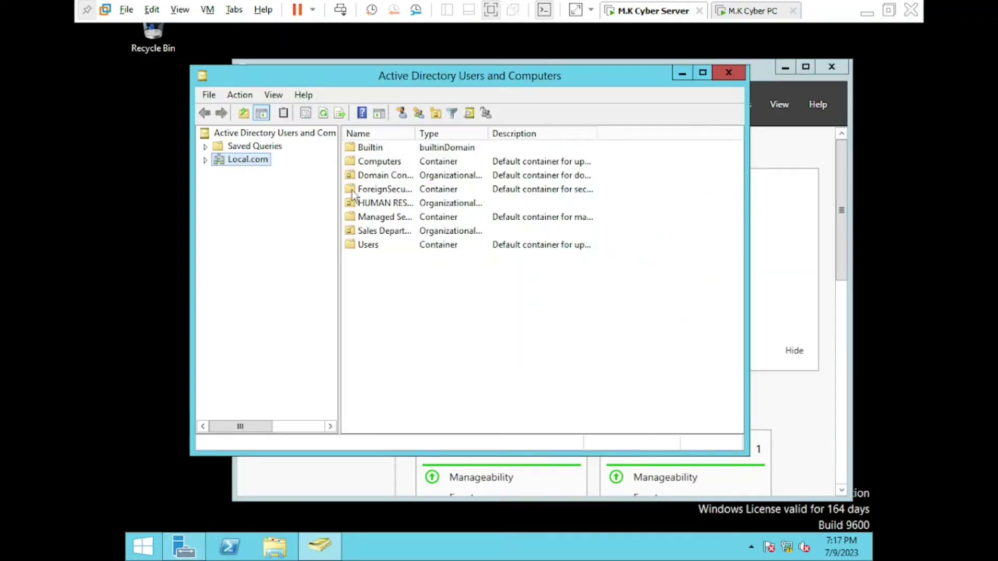
pyautogui.click(205, 161)
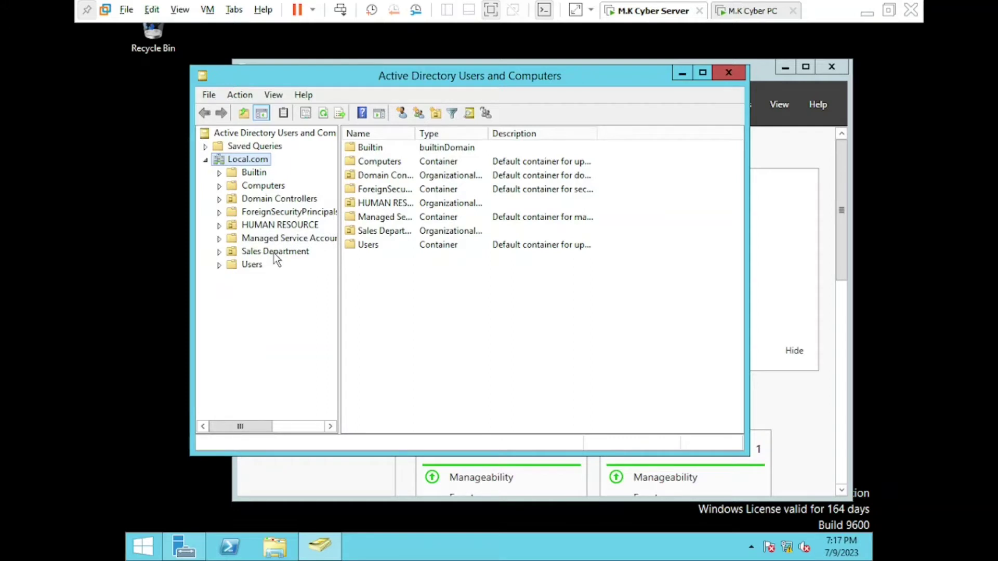
pyautogui.click(276, 254)
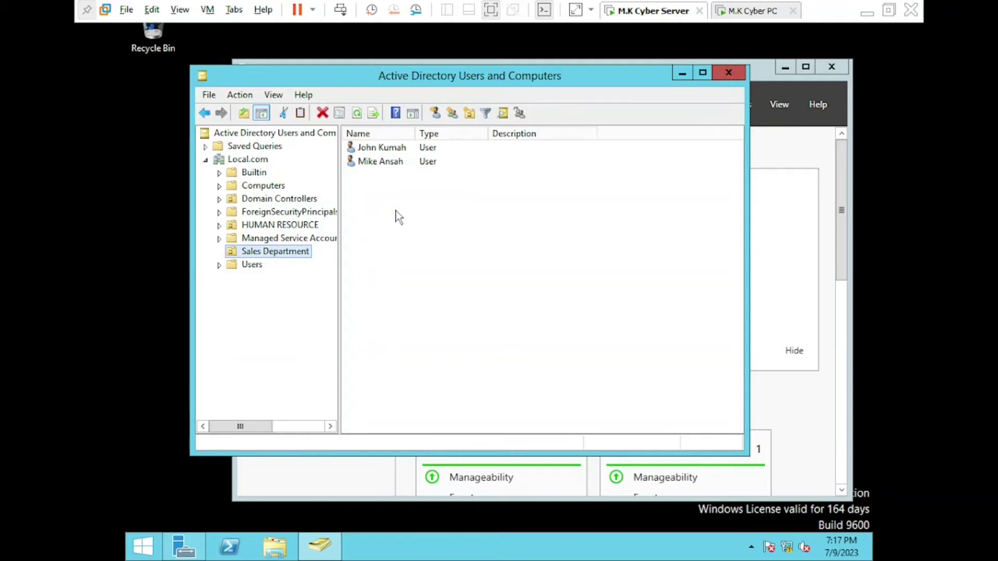
pyautogui.click(274, 253)
# Add a global security group named 'Senior Staff' to the Sales Department OU
pyautogui.rightClick(273, 252)
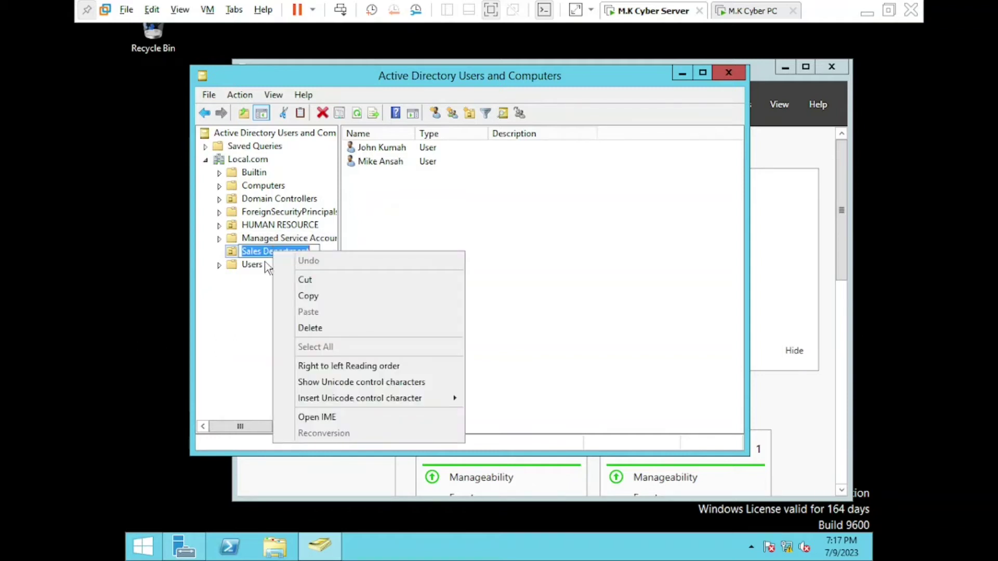
pyautogui.click(264, 286)
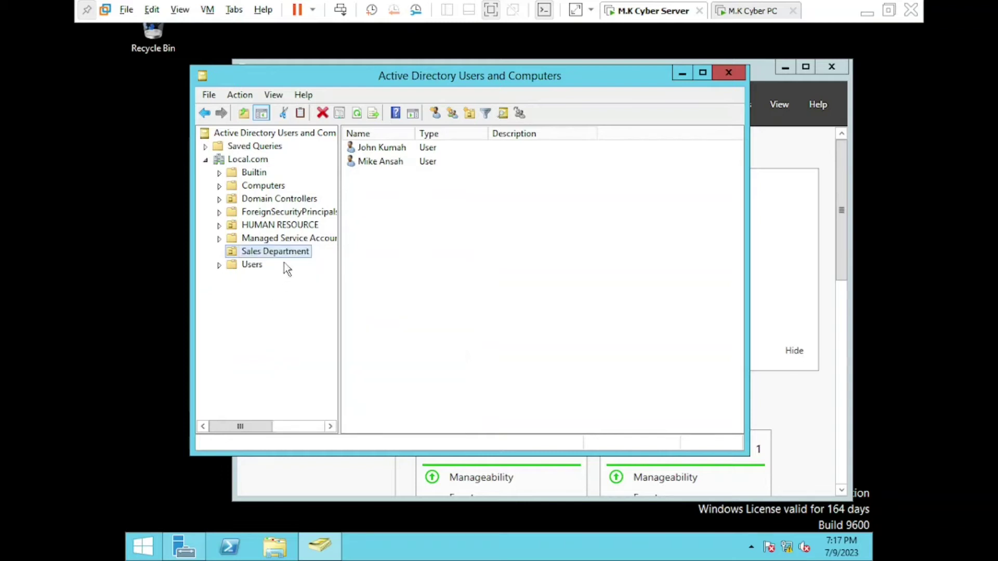
pyautogui.rightClick(297, 255)
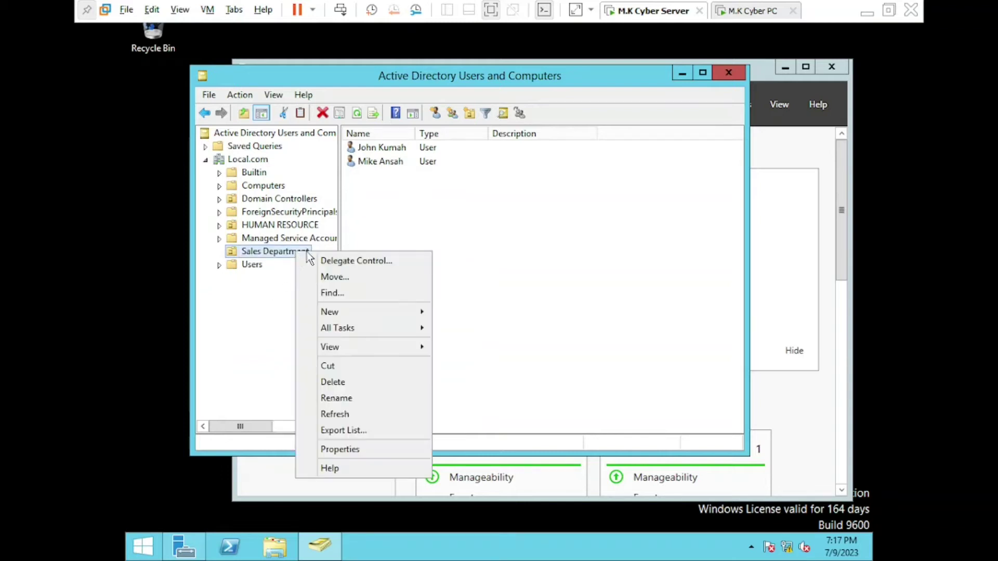
pyautogui.moveTo(347, 311)
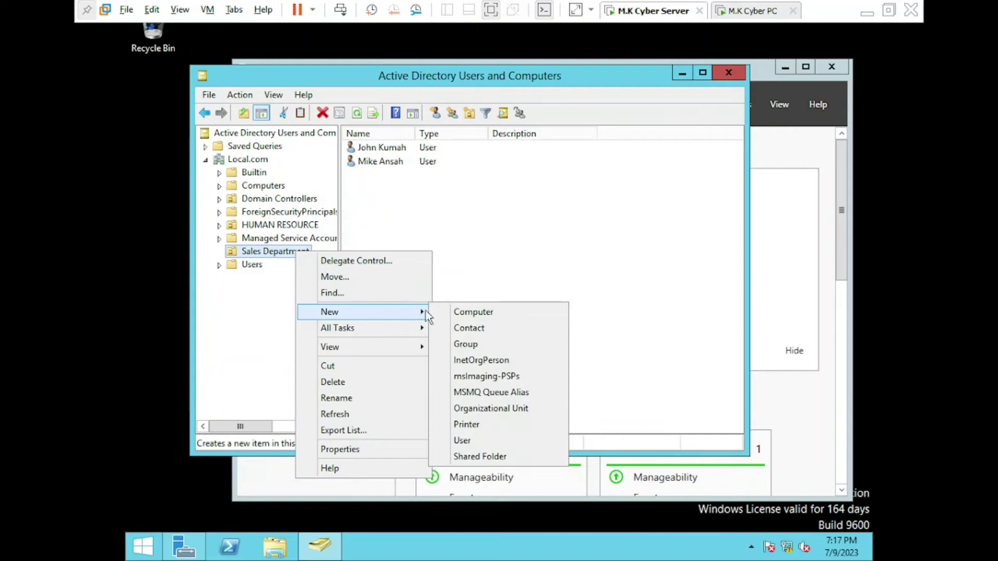
pyautogui.click(466, 345)
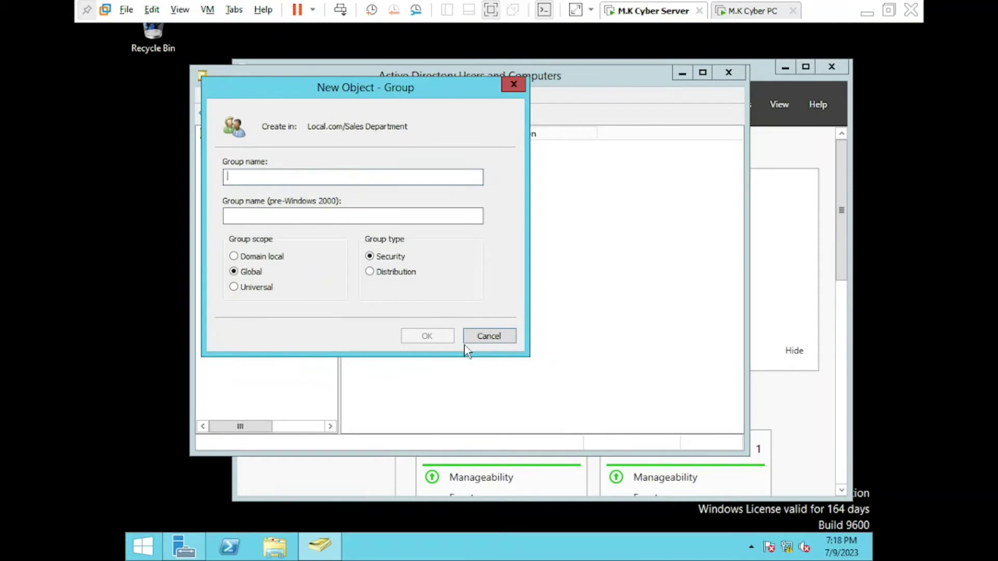
pyautogui.write('Sen')
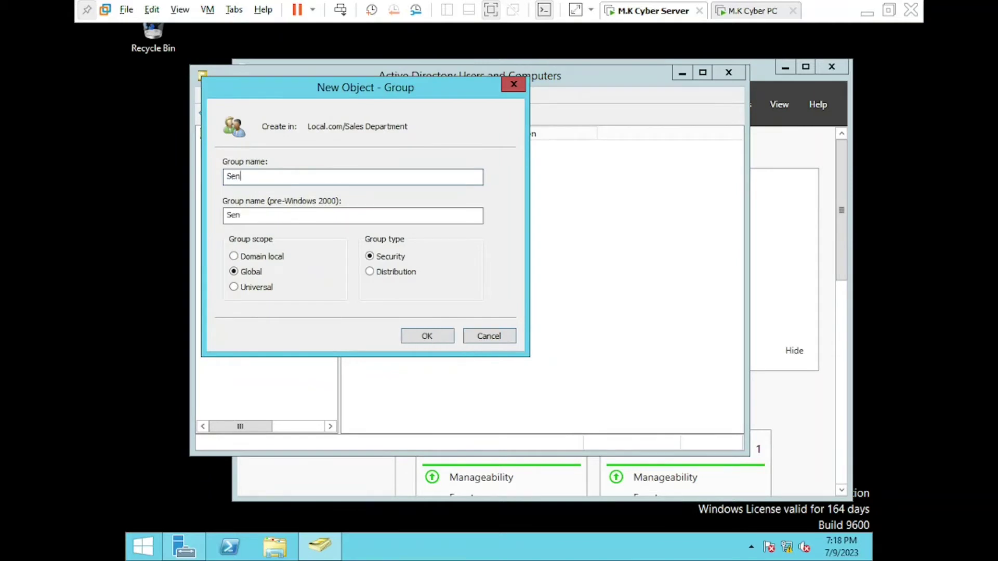
pyautogui.write('ior Staff')
pyautogui.click(437, 338)
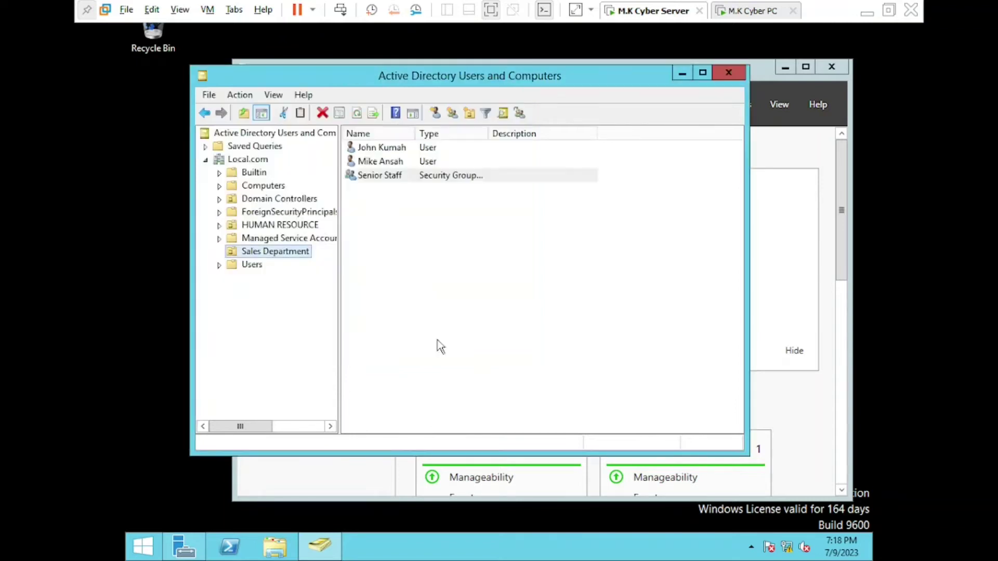
# Add a second global security group named 'Junior Staff' to Sales Department
pyautogui.rightClick(285, 259)
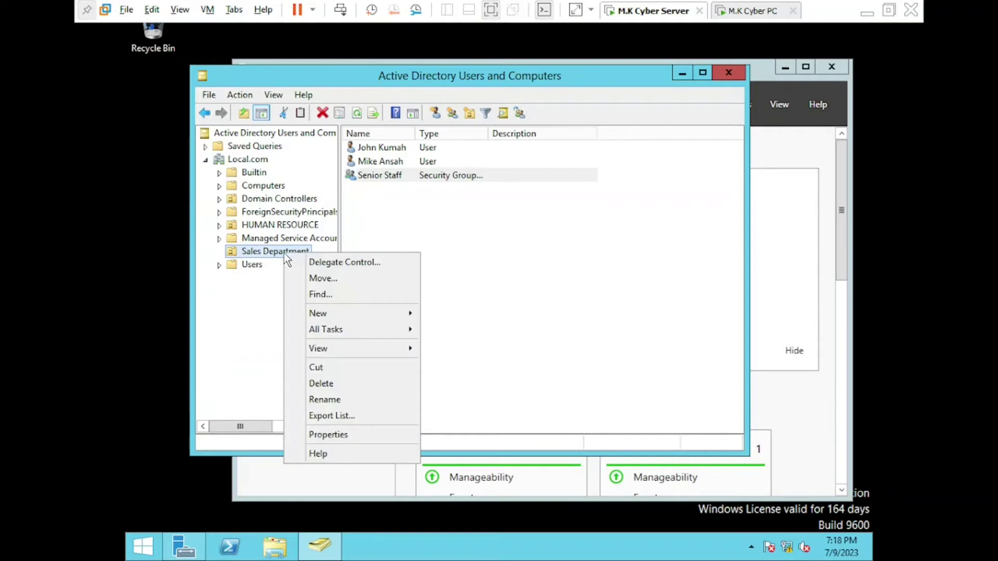
pyautogui.moveTo(371, 313)
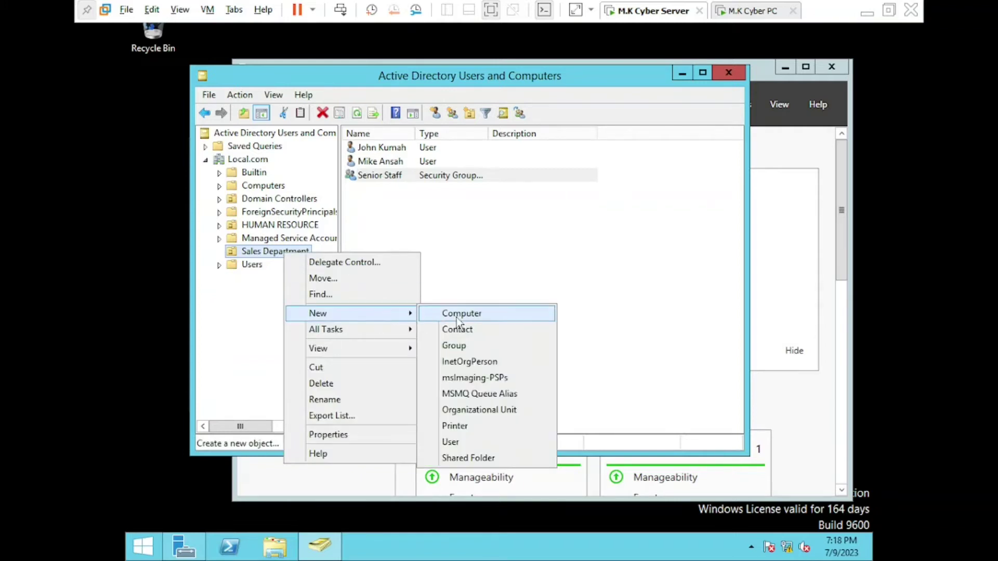
pyautogui.click(466, 345)
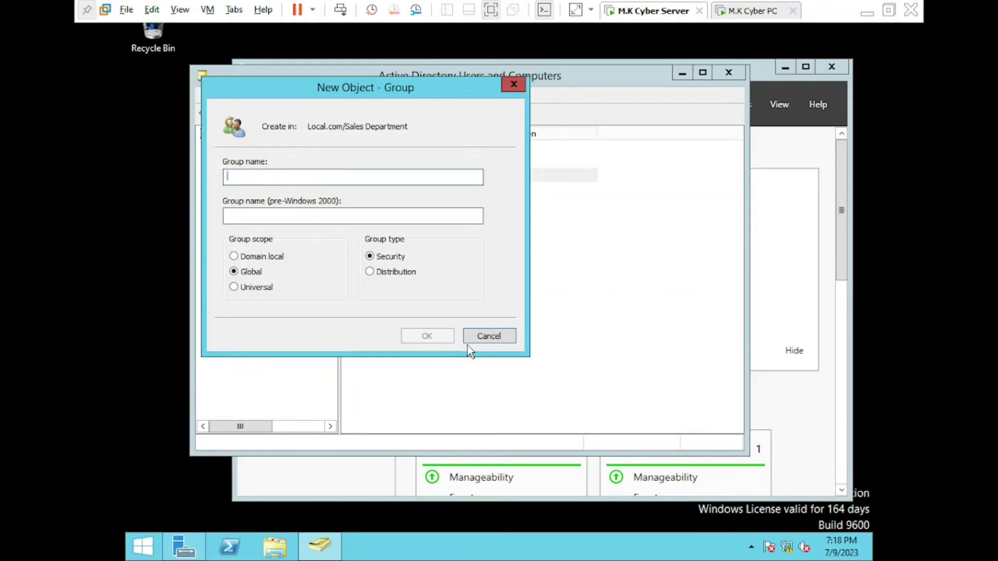
pyautogui.write('Ju')
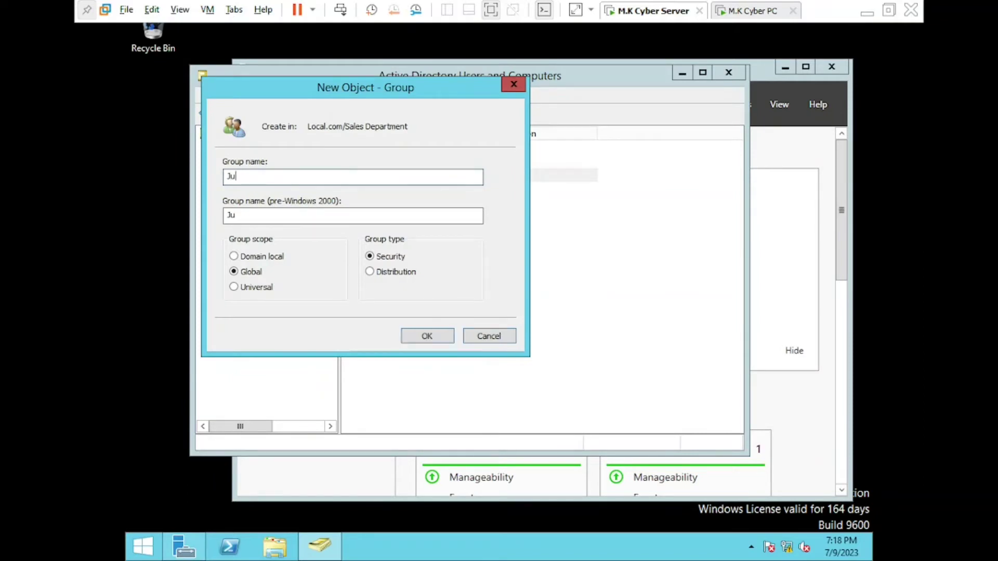
pyautogui.write('nior Staff')
pyautogui.click(424, 336)
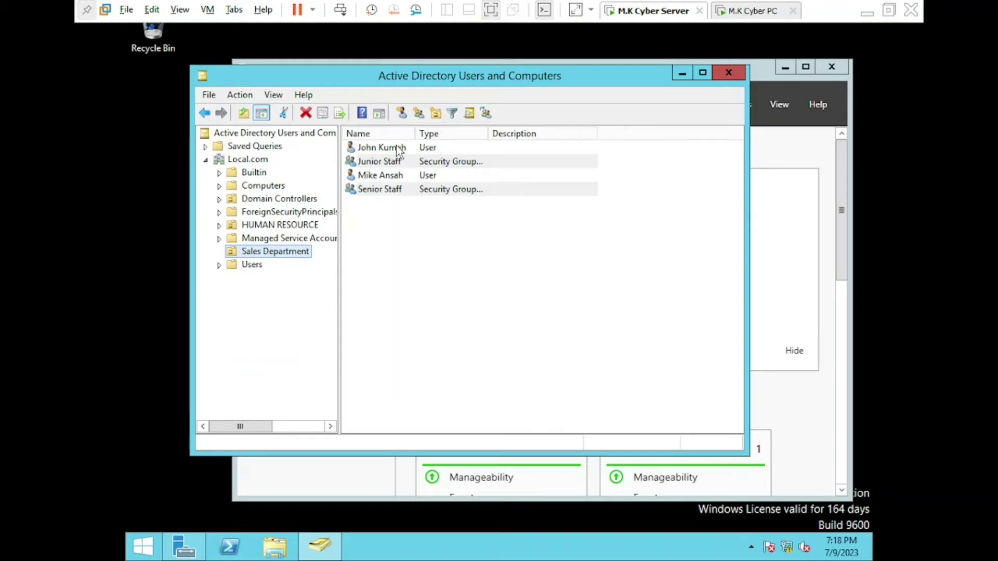
# Add the first Sales Department user to 'Senior Staff' and acknowledge the success message
pyautogui.rightClick(399, 151)
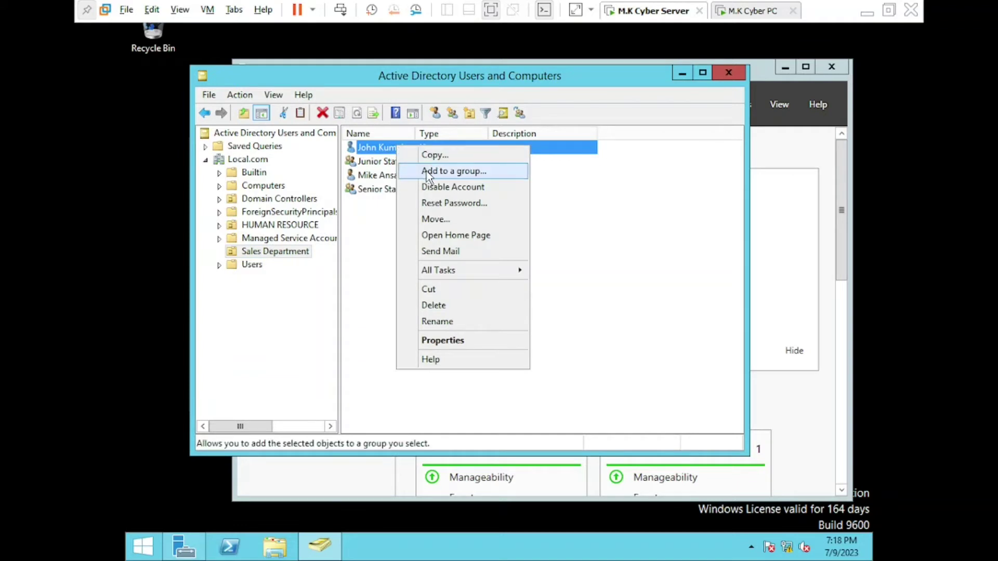
pyautogui.click(428, 172)
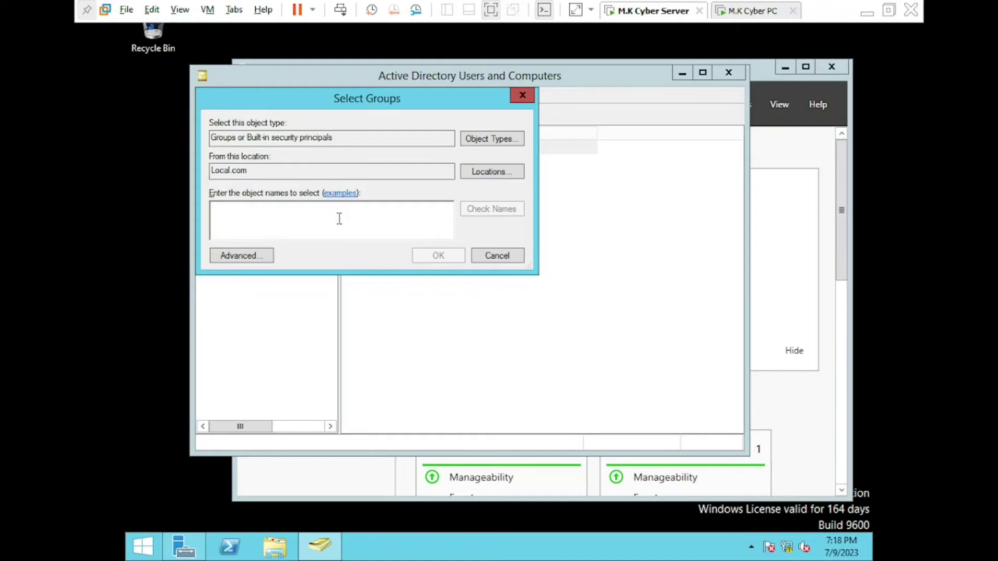
pyautogui.write('Senior ')
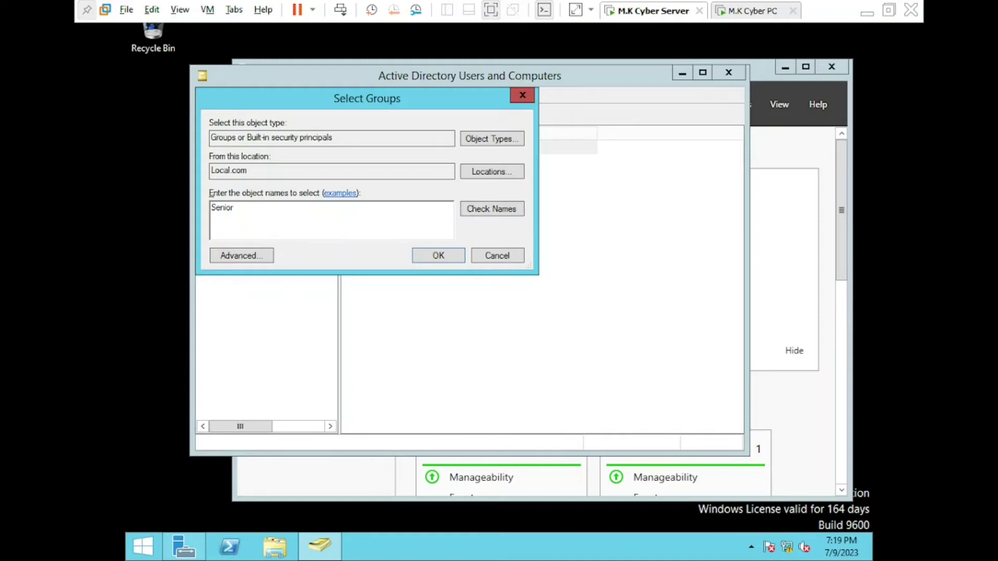
pyautogui.write('Staff')
pyautogui.click(474, 214)
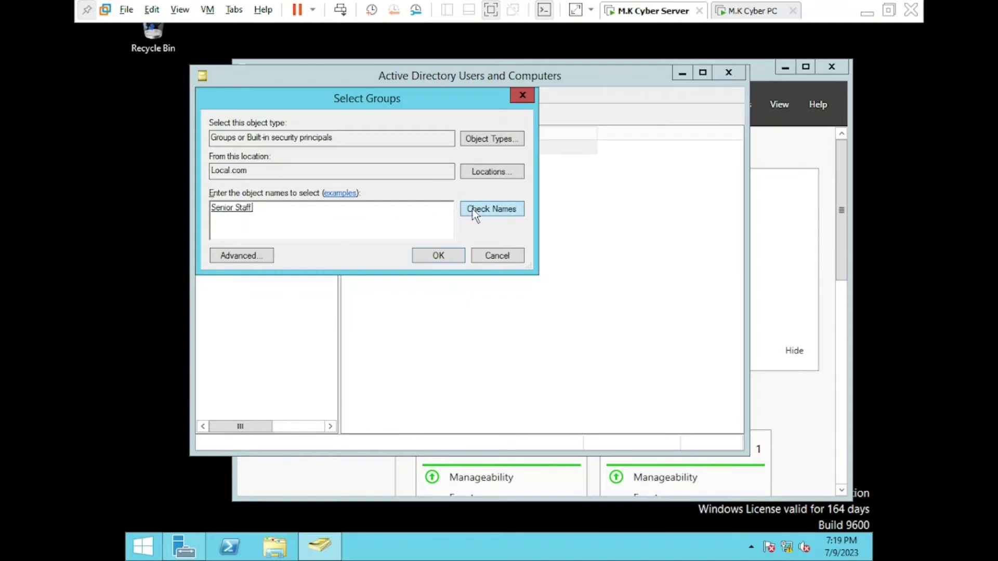
pyautogui.click(447, 253)
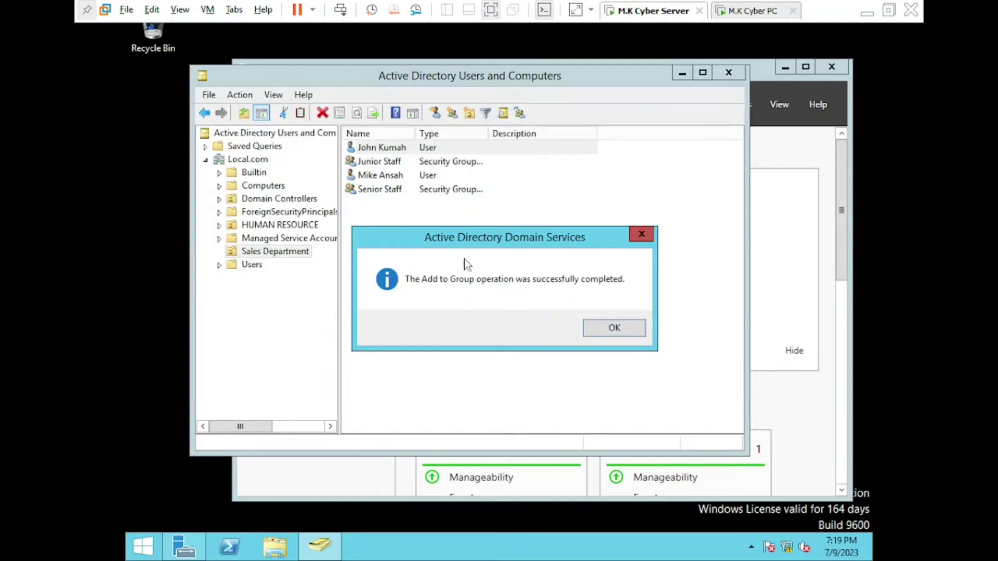
pyautogui.click(598, 325)
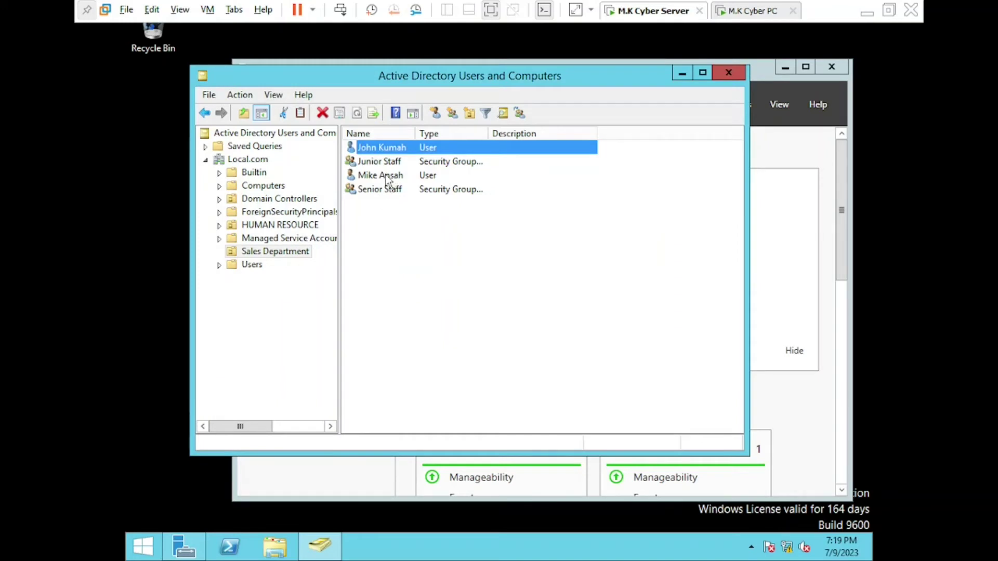
# Add the second Sales Department user to 'Junior Staff' and acknowledge the success message
pyautogui.rightClick(387, 180)
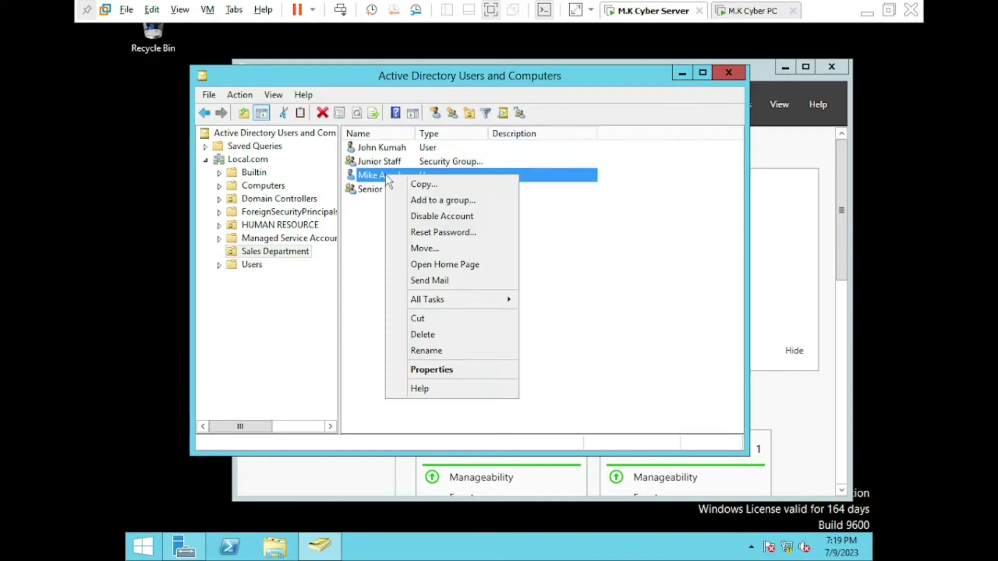
pyautogui.click(433, 201)
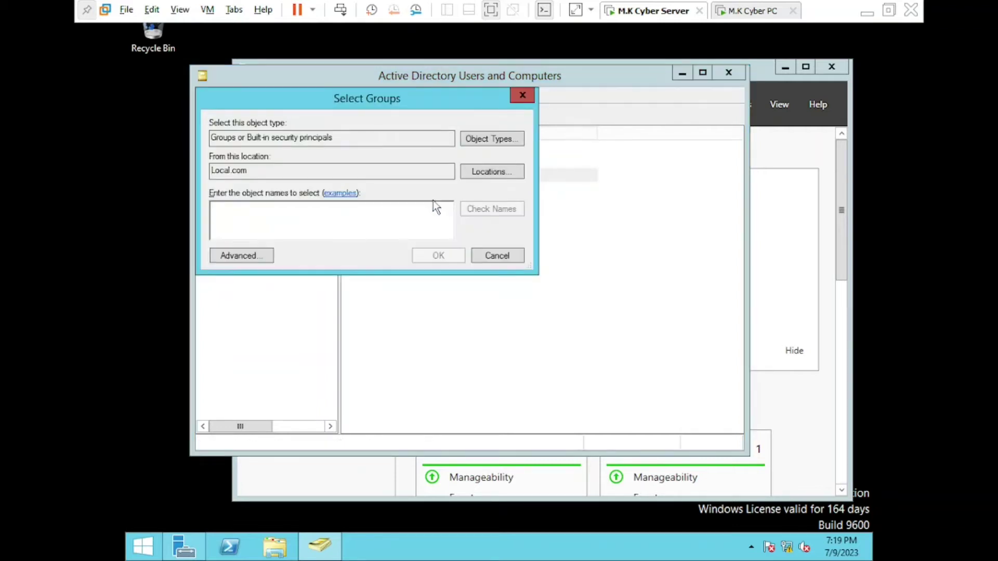
pyautogui.write('Ju')
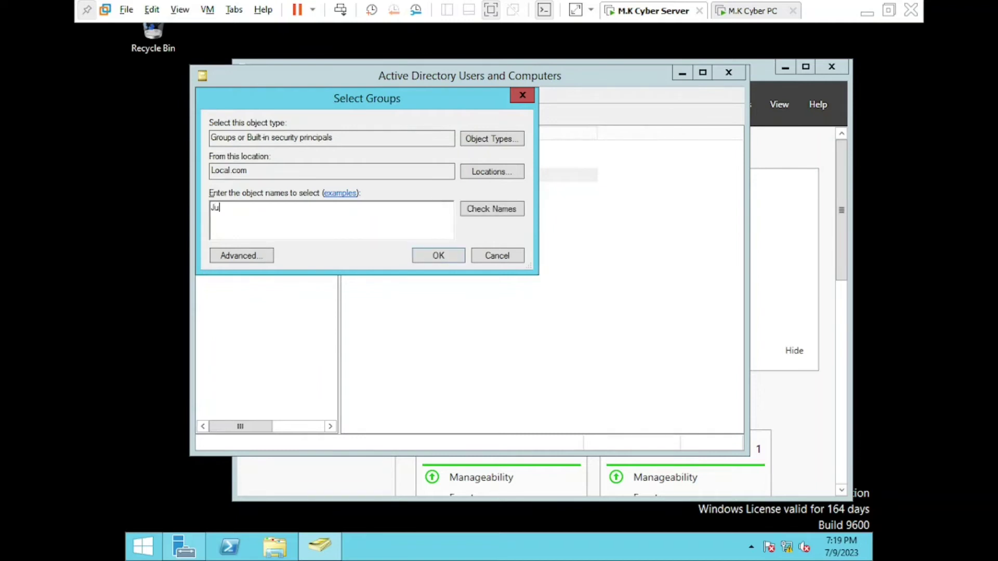
pyautogui.write('nior Staff')
pyautogui.click(492, 214)
pyautogui.click(445, 255)
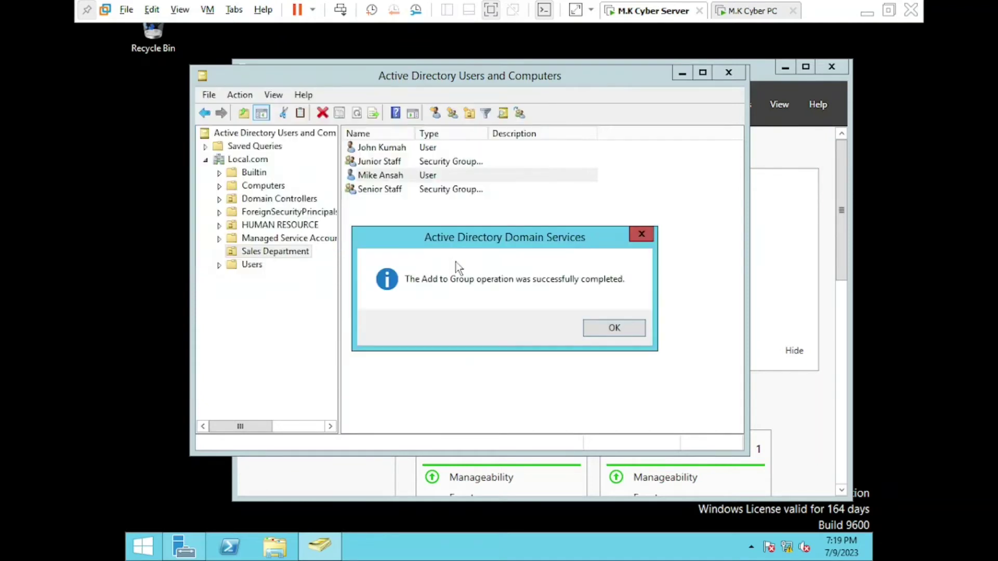
pyautogui.click(601, 329)
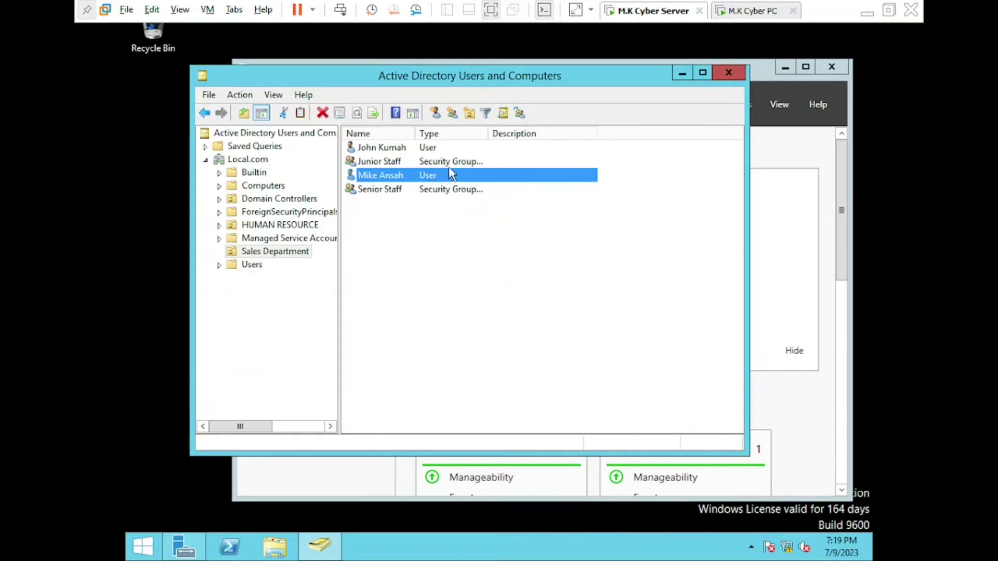
pyautogui.click(456, 164)
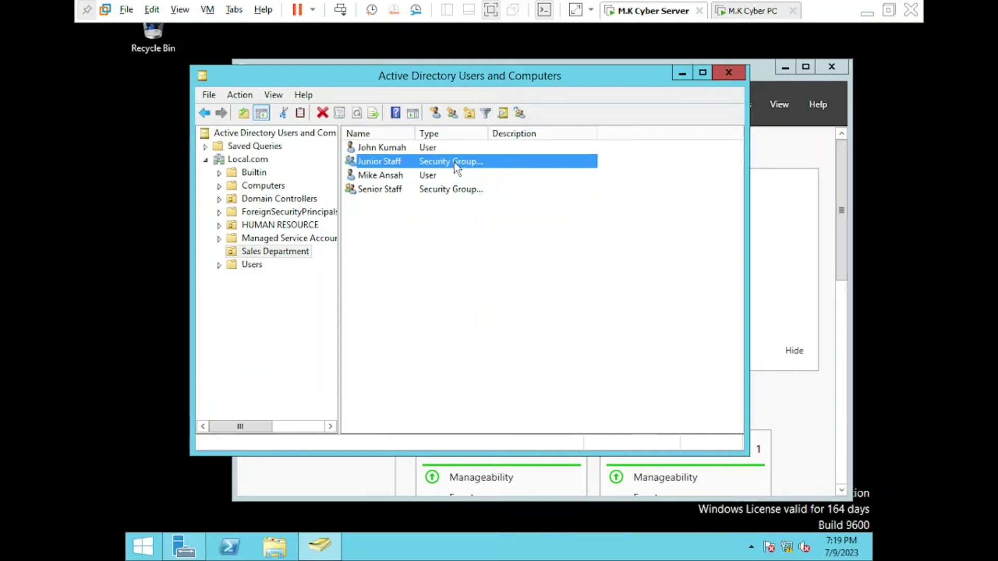
# Verify Junior Staff and Senior Staff each list one member, then minimize the console
pyautogui.doubleClick(456, 165)
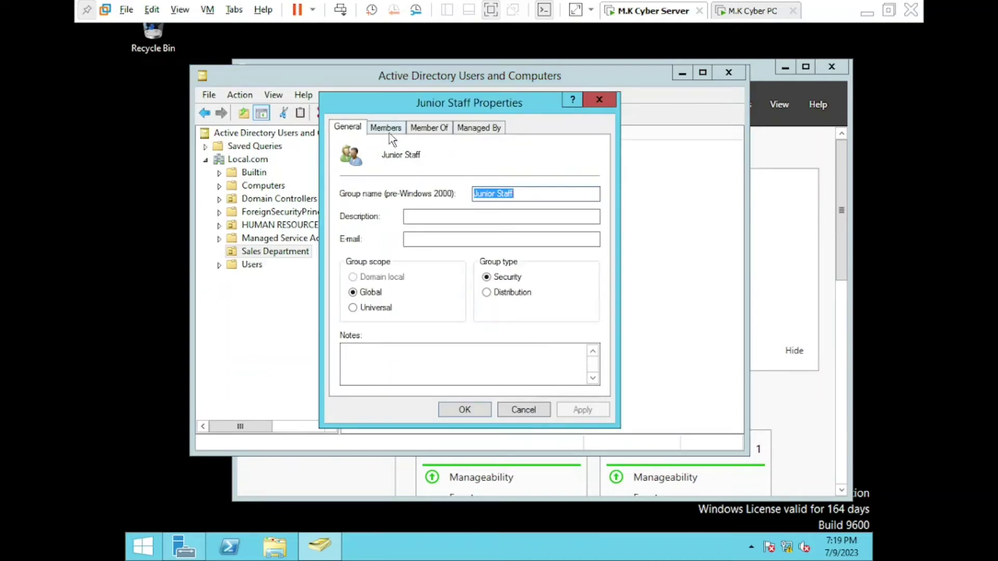
pyautogui.click(386, 128)
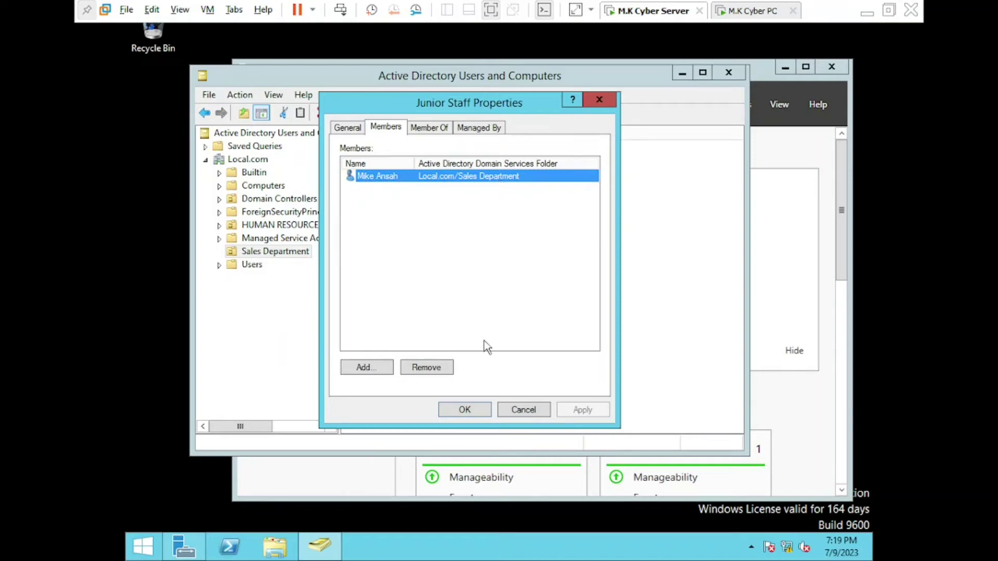
pyautogui.click(476, 411)
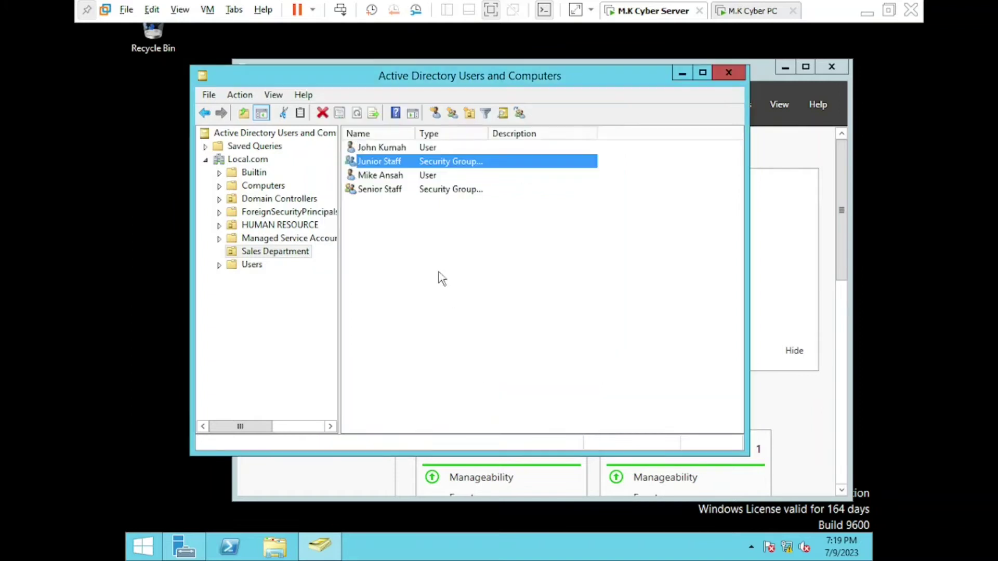
pyautogui.doubleClick(419, 197)
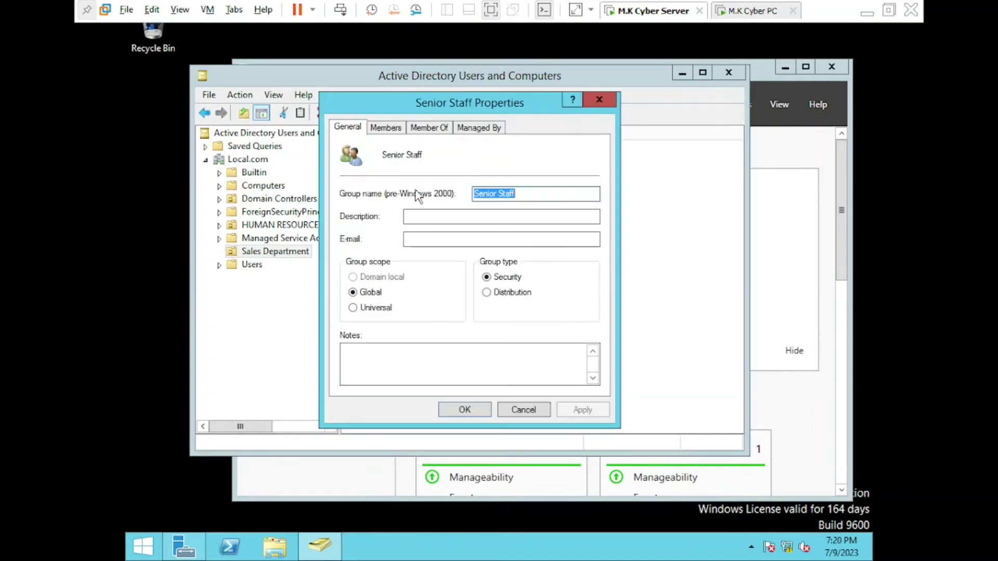
pyautogui.click(390, 132)
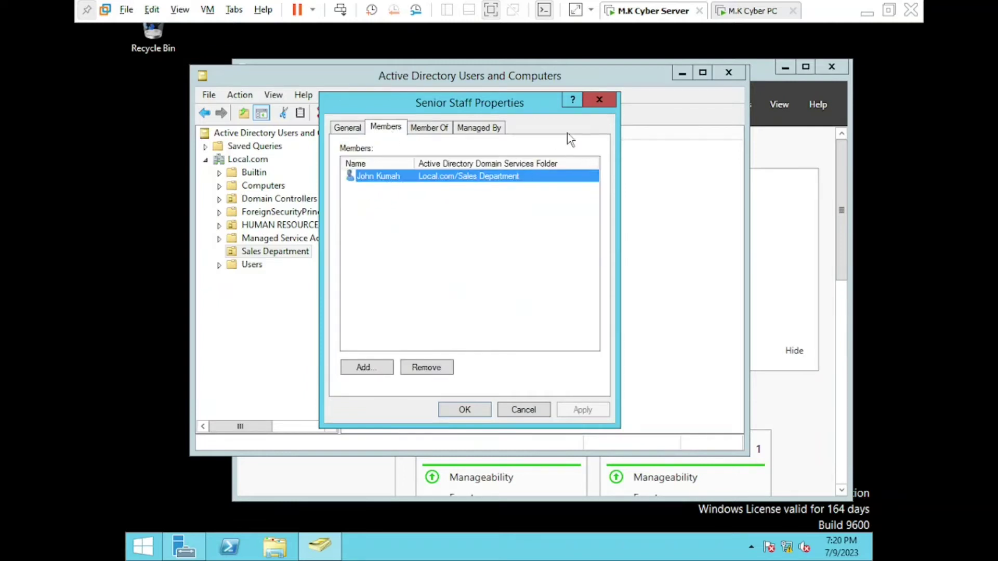
pyautogui.click(600, 101)
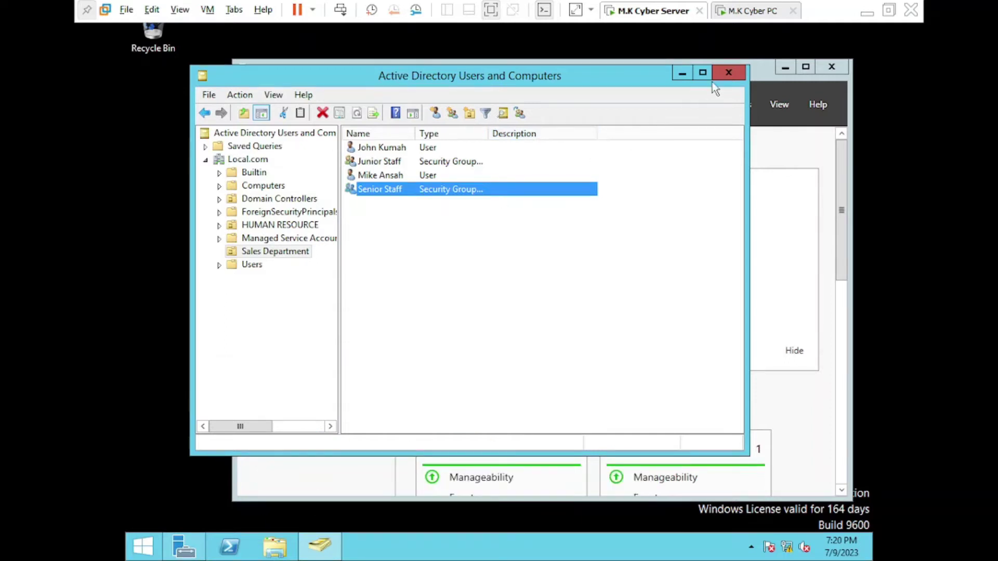
pyautogui.click(681, 74)
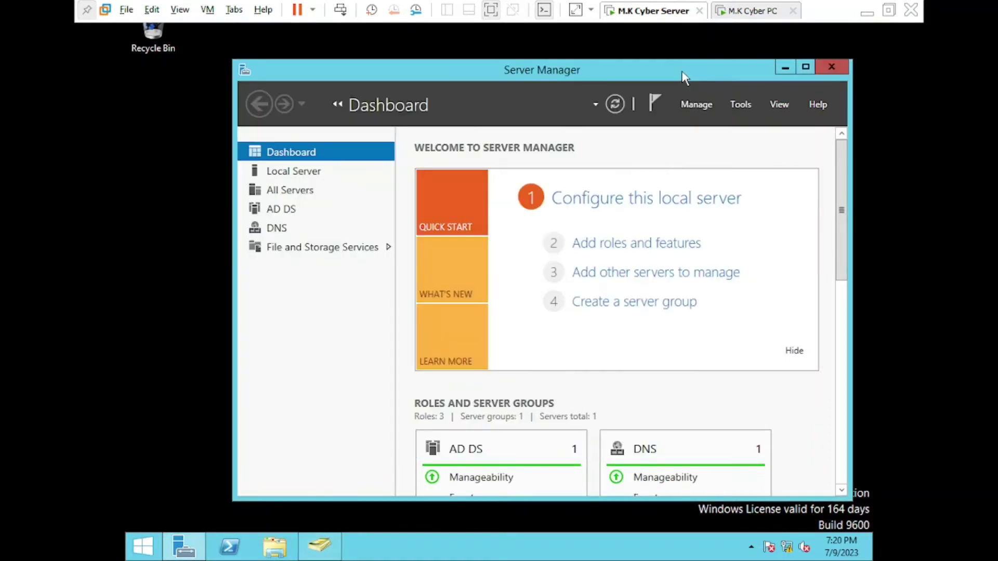
# Launch Group Policy Management from the Server Manager Tools menu
pyautogui.click(741, 106)
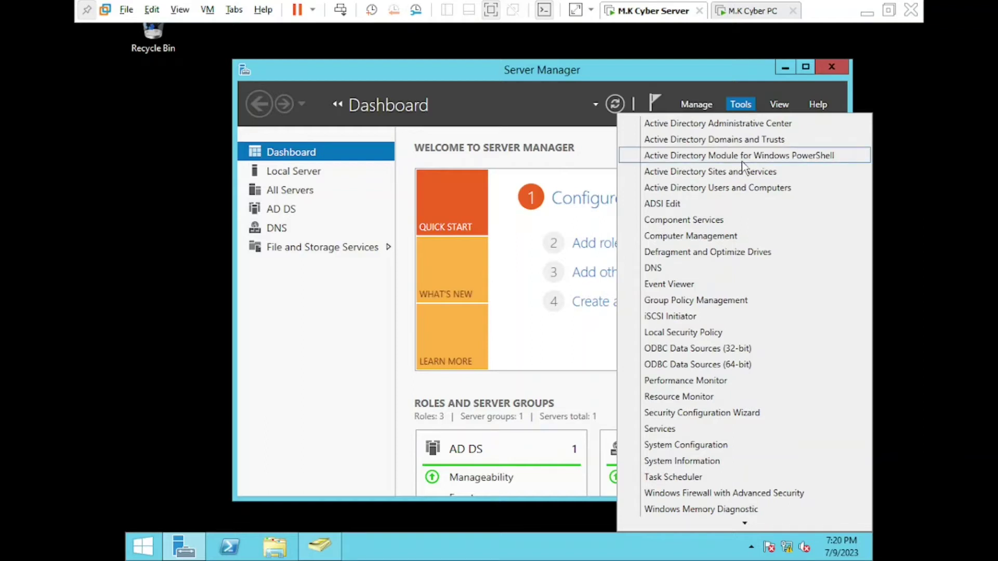
pyautogui.click(732, 304)
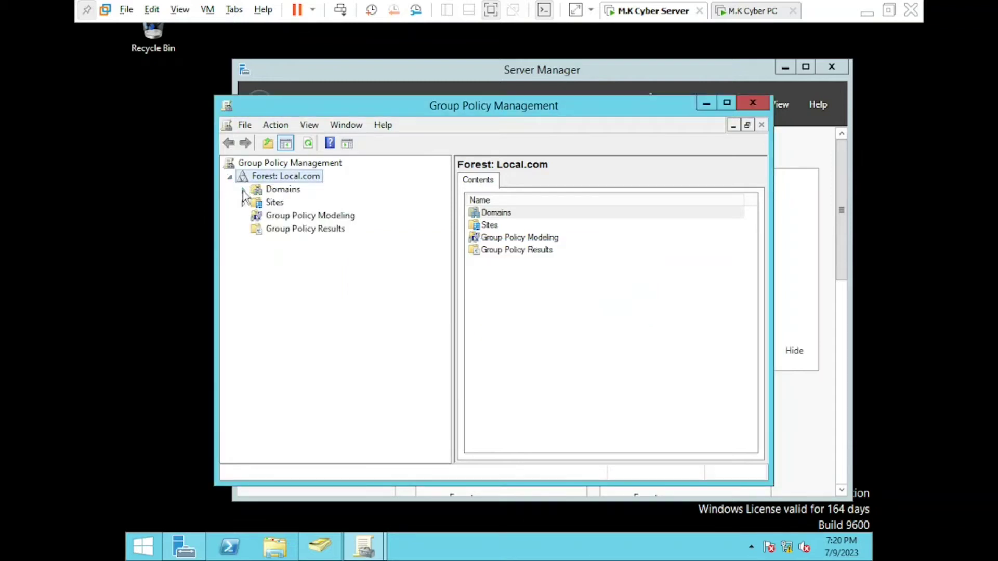
# Expand Domains and Local.com, then select the Sales Department OU
pyautogui.click(243, 190)
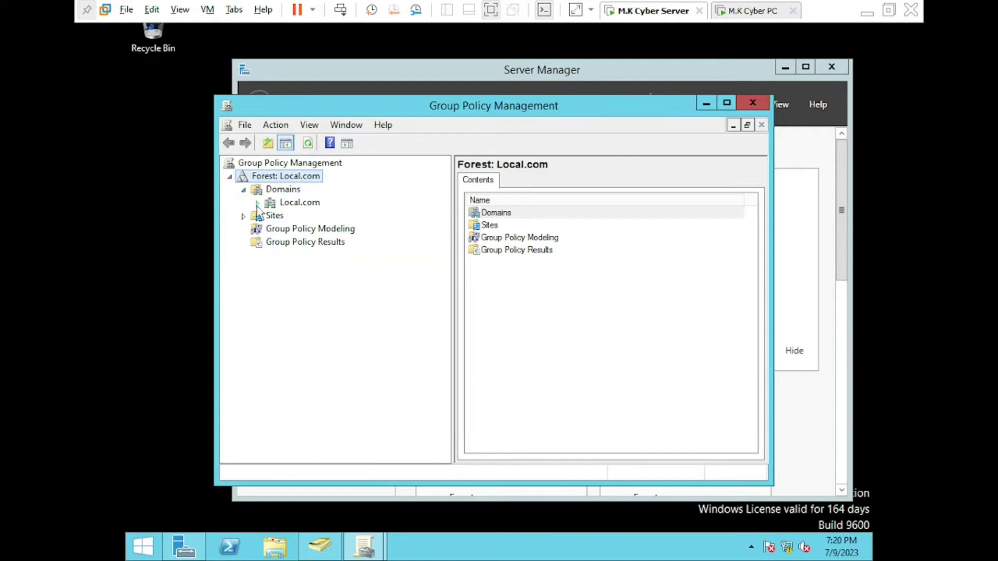
pyautogui.click(258, 203)
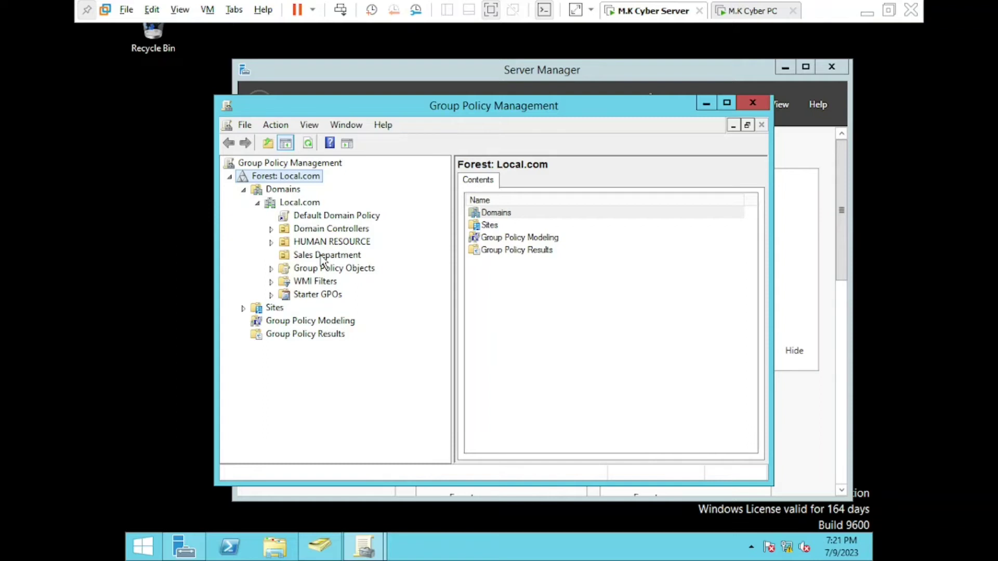
pyautogui.click(322, 256)
# Create 'GPO Removable Storage Restriction' in Local.com and link it to Sales Department
pyautogui.rightClick(323, 260)
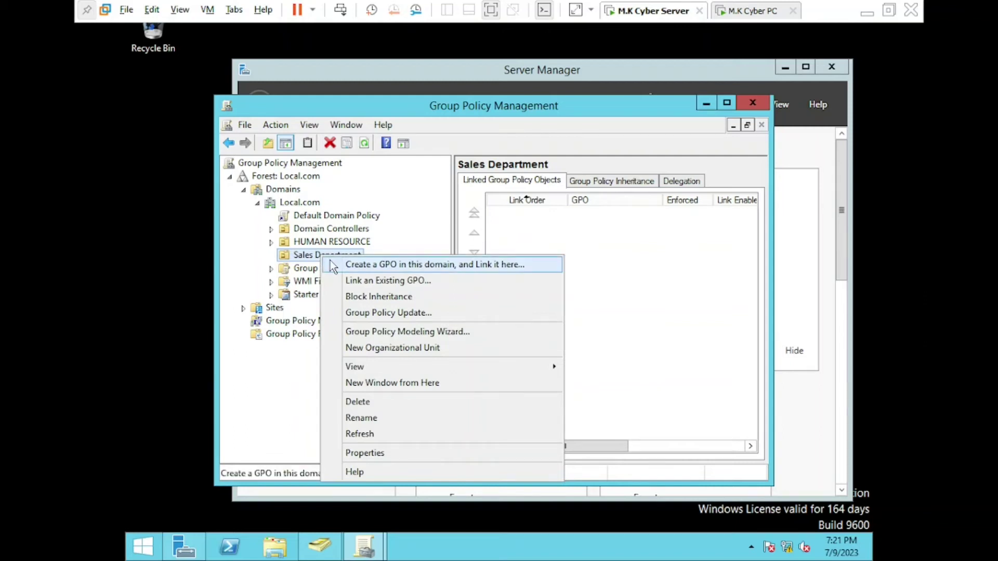
pyautogui.click(405, 268)
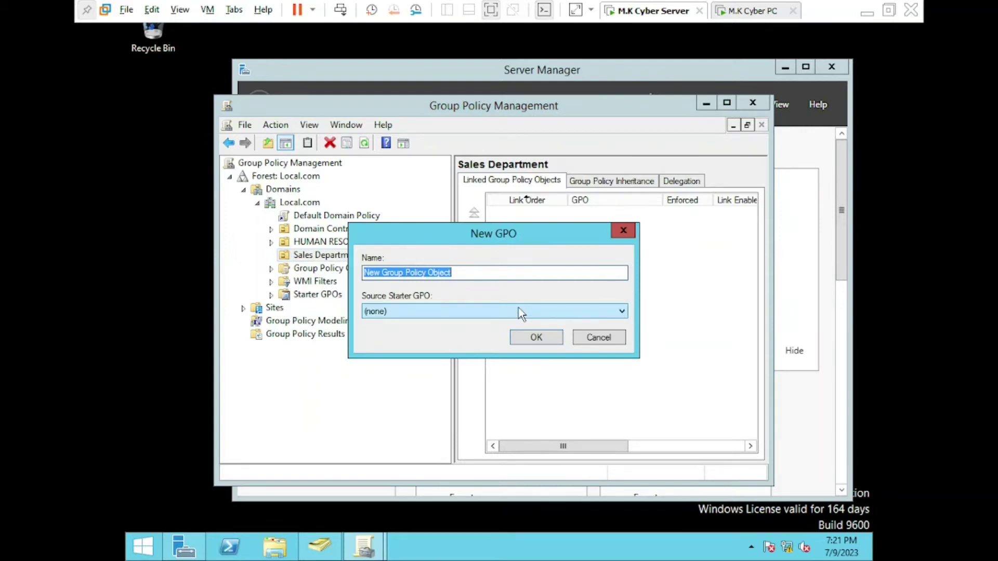
pyautogui.write('G')
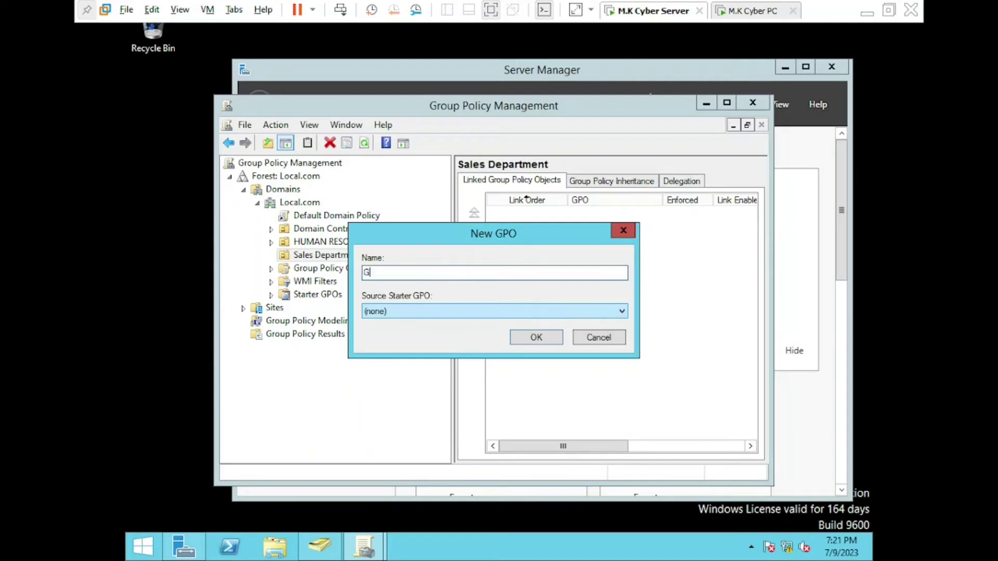
pyautogui.write('PO Removable Restriction')
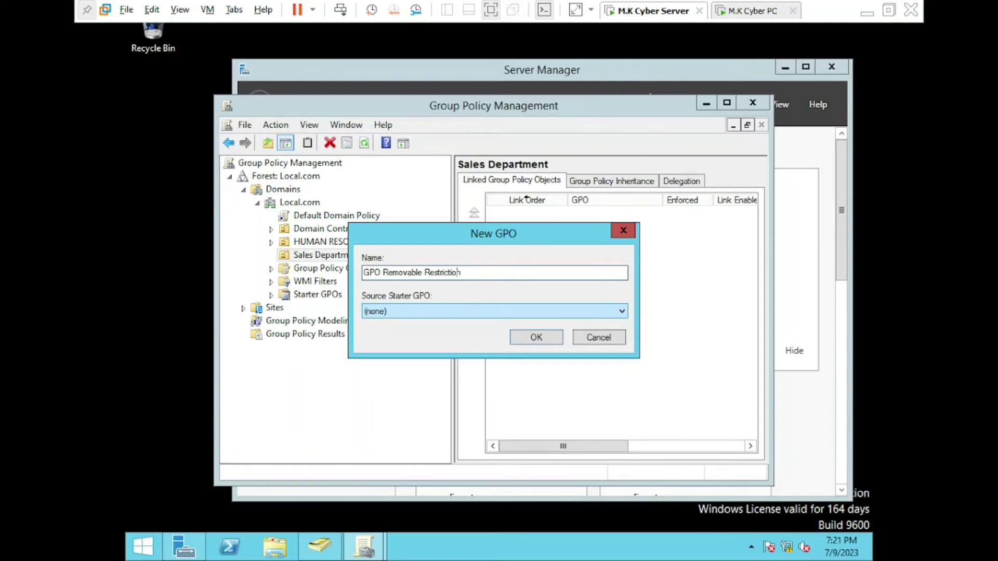
pyautogui.click(424, 272)
pyautogui.write('Storage')
pyautogui.click(550, 341)
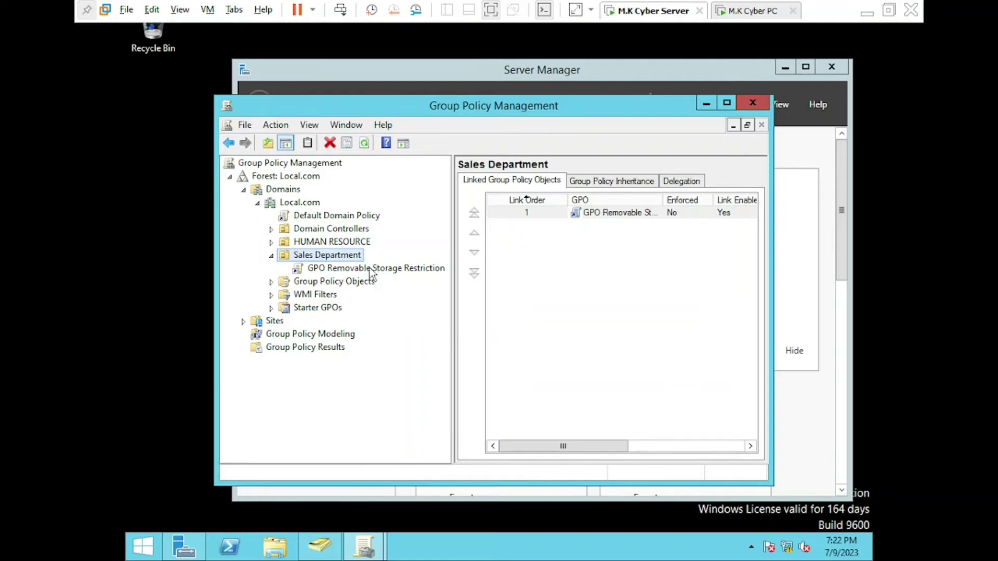
pyautogui.rightClick(372, 270)
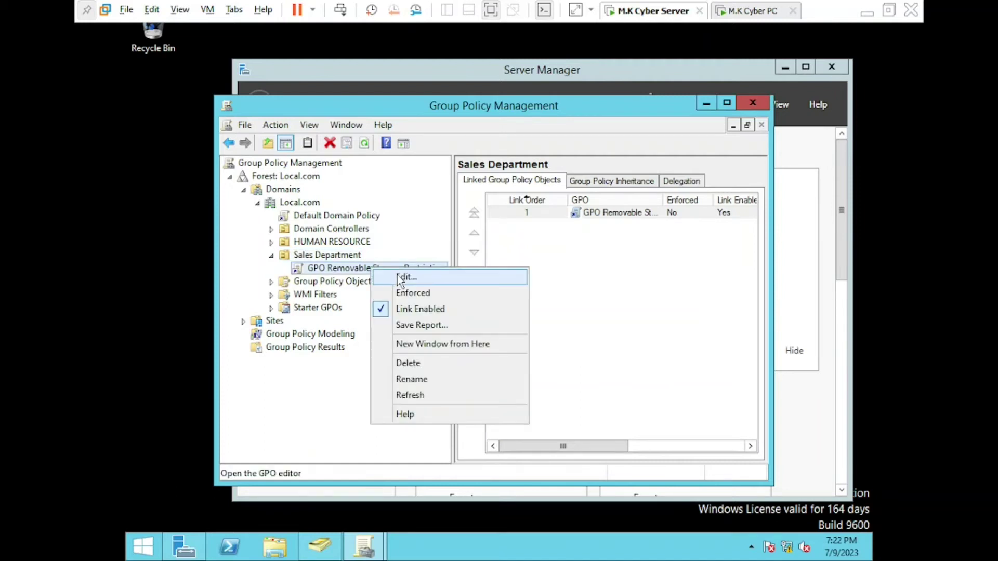
# Edit the new GPO and open 'All Removable Storage classes: Deny all access' under Removable Storage Access
pyautogui.click(399, 279)
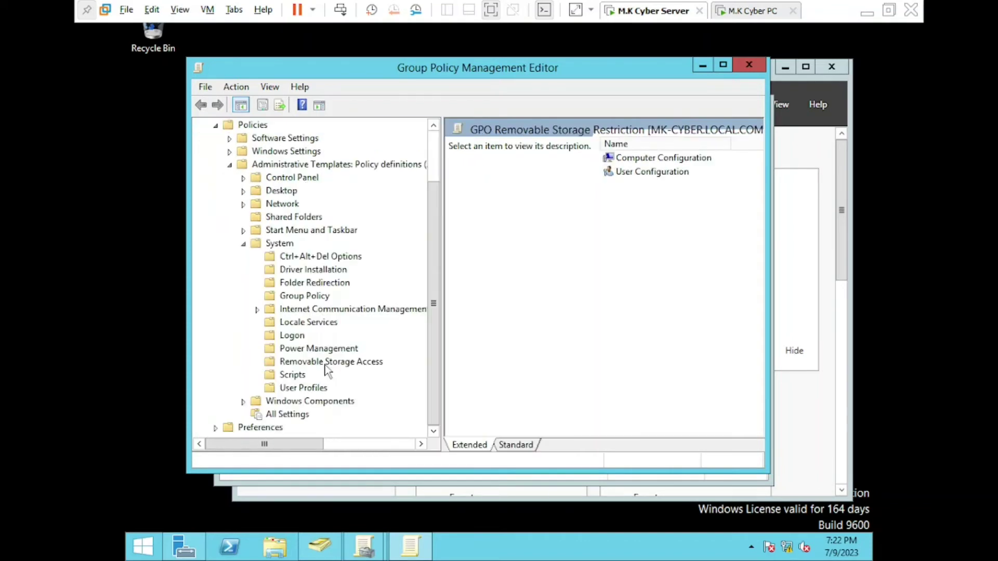
pyautogui.click(327, 363)
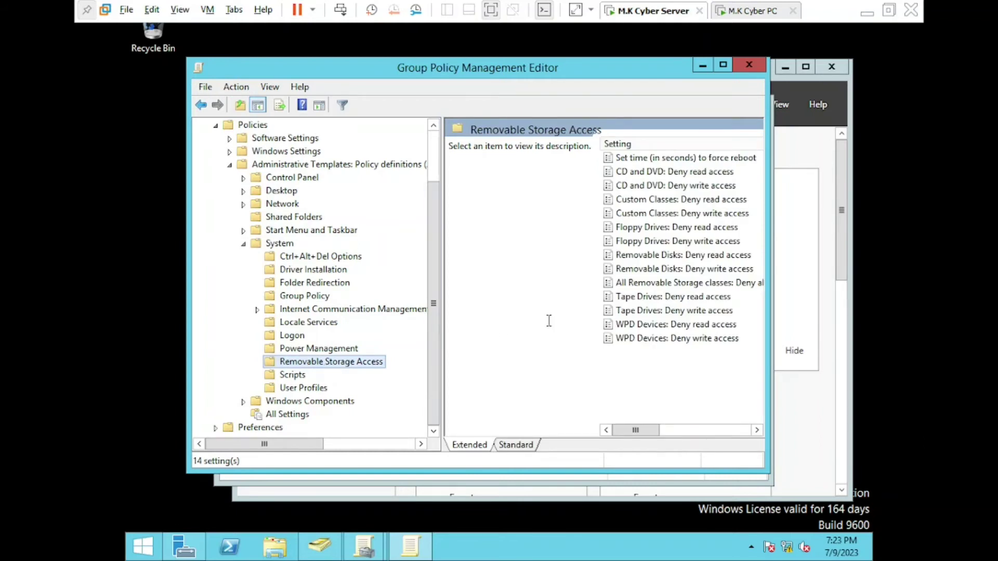
pyautogui.moveTo(442, 325); pyautogui.dragTo(382, 329)
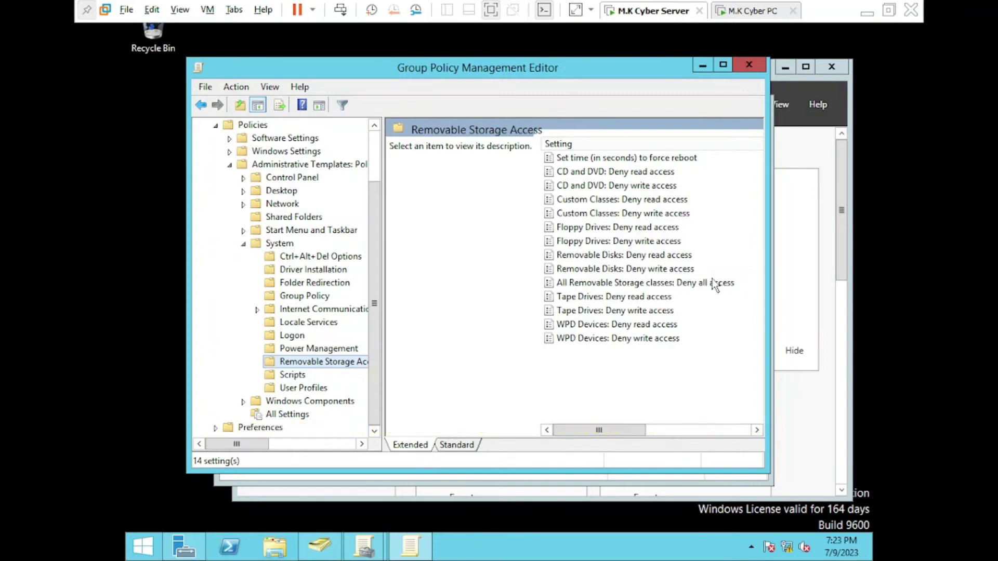
pyautogui.rightClick(679, 289)
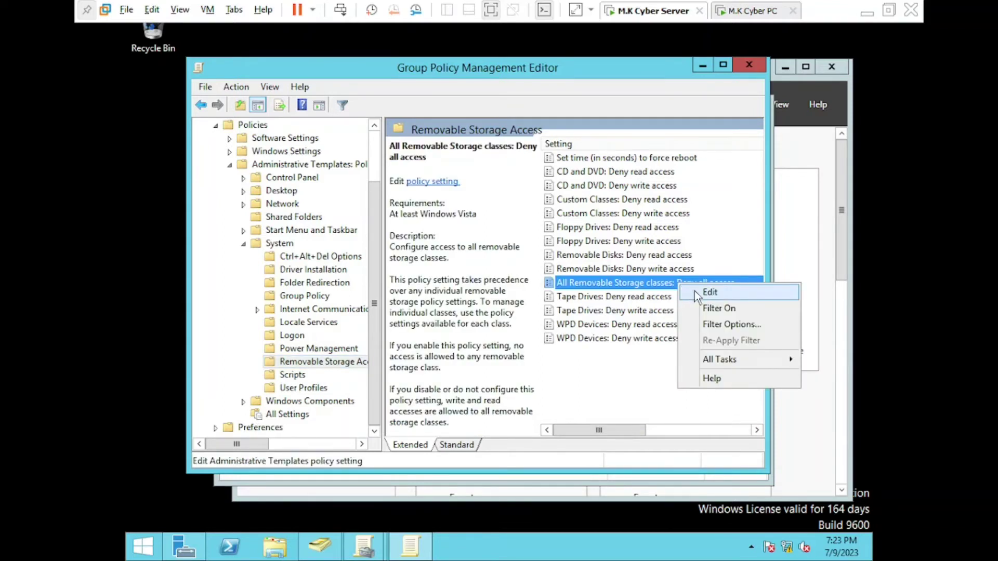
pyautogui.click(710, 293)
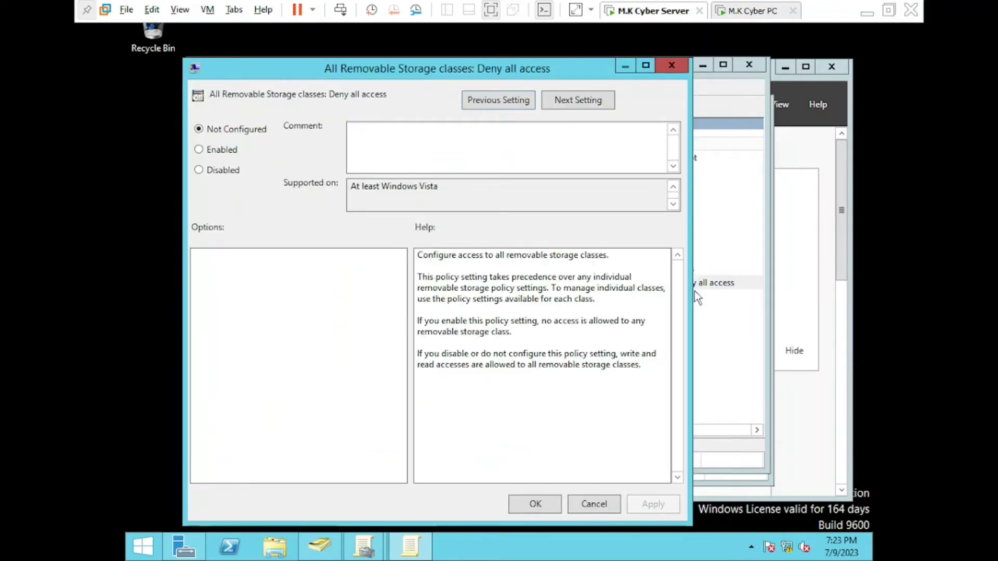
# Enable 'All Removable Storage classes: Deny all access', then apply and close the setting
pyautogui.click(198, 151)
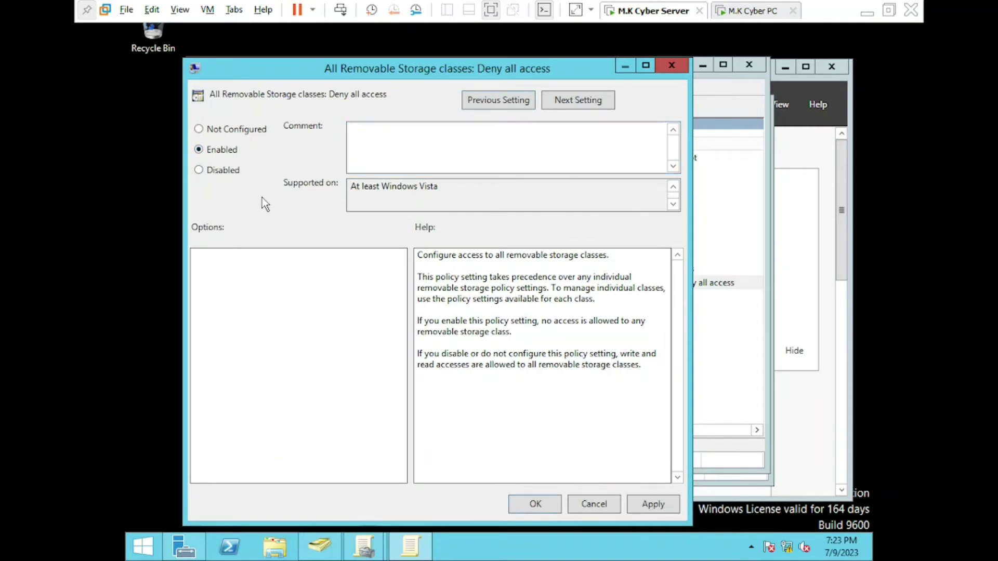
pyautogui.click(647, 507)
pyautogui.click(549, 506)
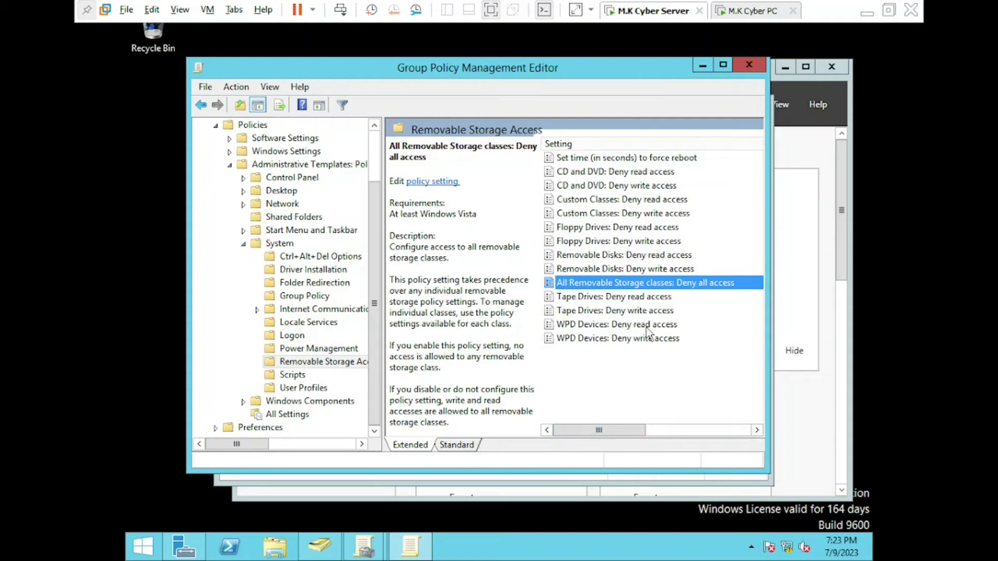
# Close the editor and select the Removable Storage Restriction link under Sales Department
pyautogui.click(749, 64)
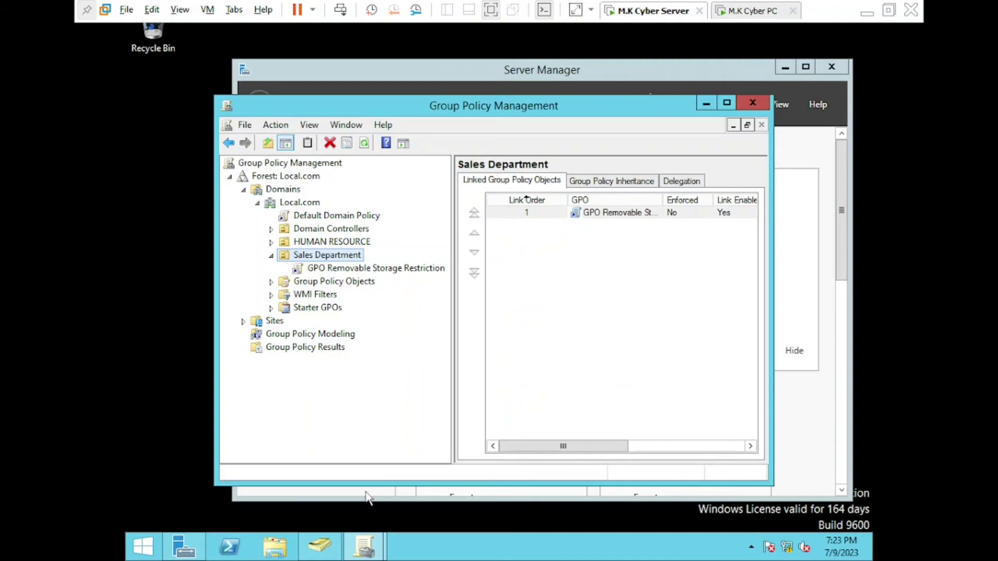
pyautogui.moveTo(331, 559)
pyautogui.click(347, 271)
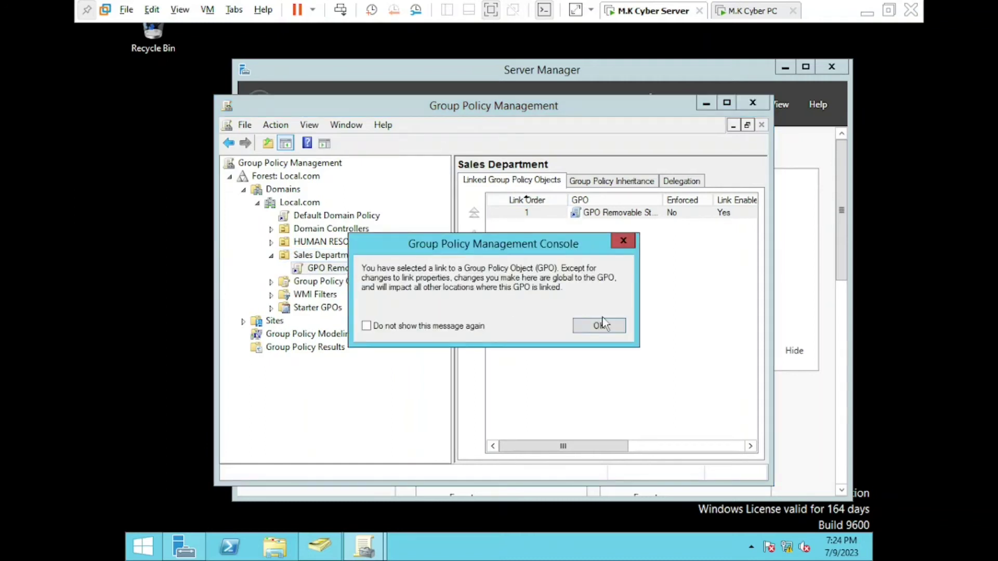
pyautogui.click(606, 324)
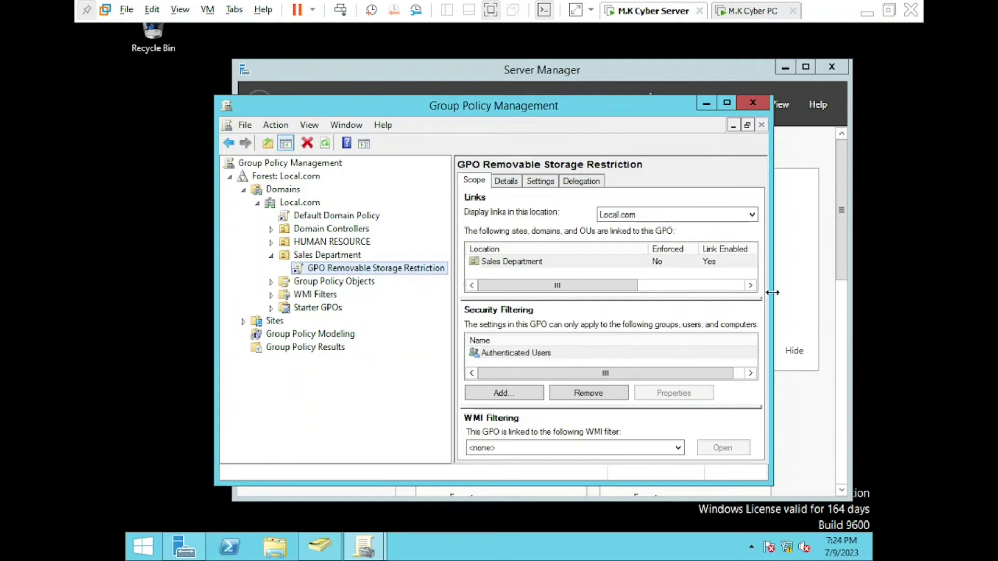
# Widen the window and select Authenticated Users under Security Filtering
pyautogui.moveTo(773, 293); pyautogui.dragTo(844, 301)
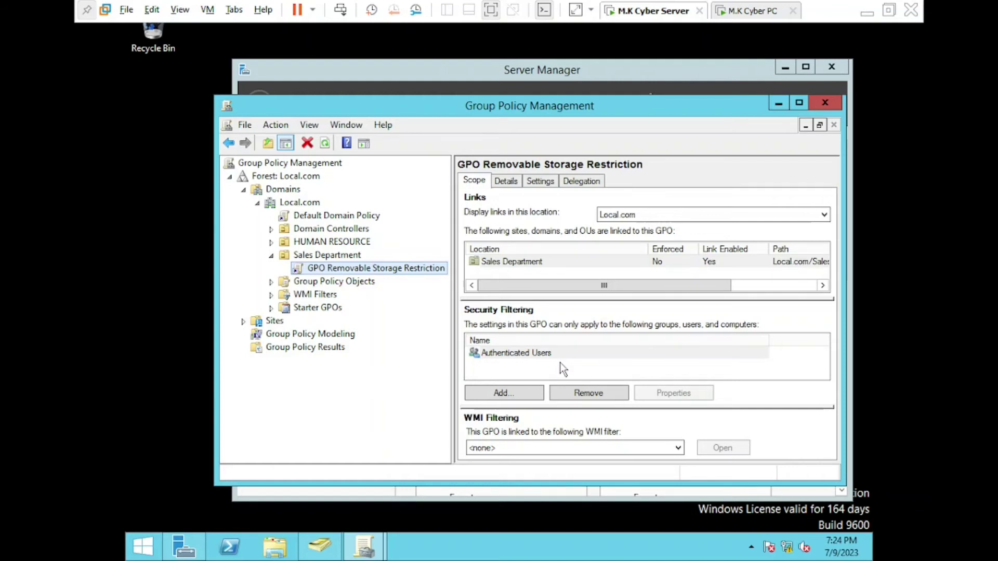
pyautogui.click(563, 369)
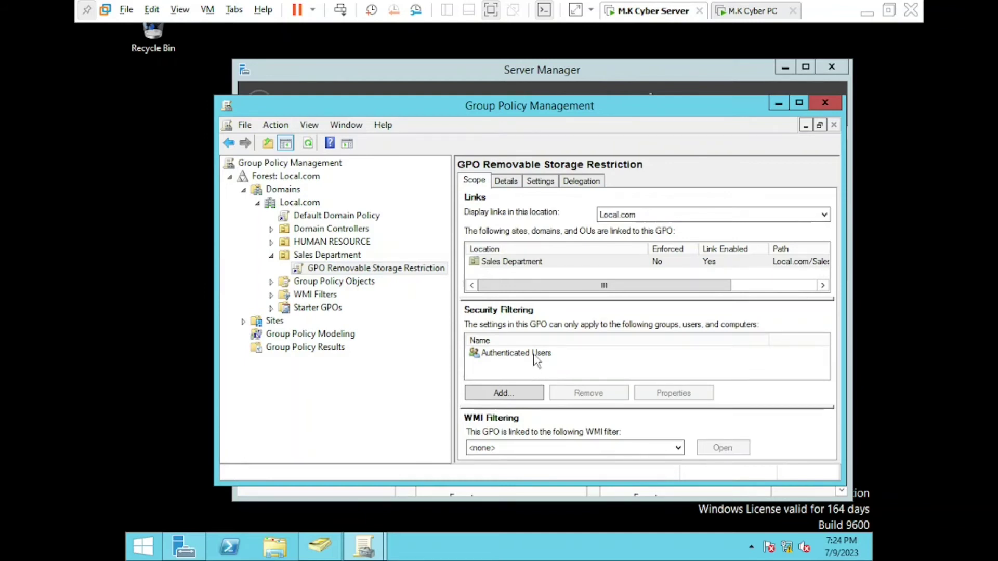
pyautogui.click(535, 359)
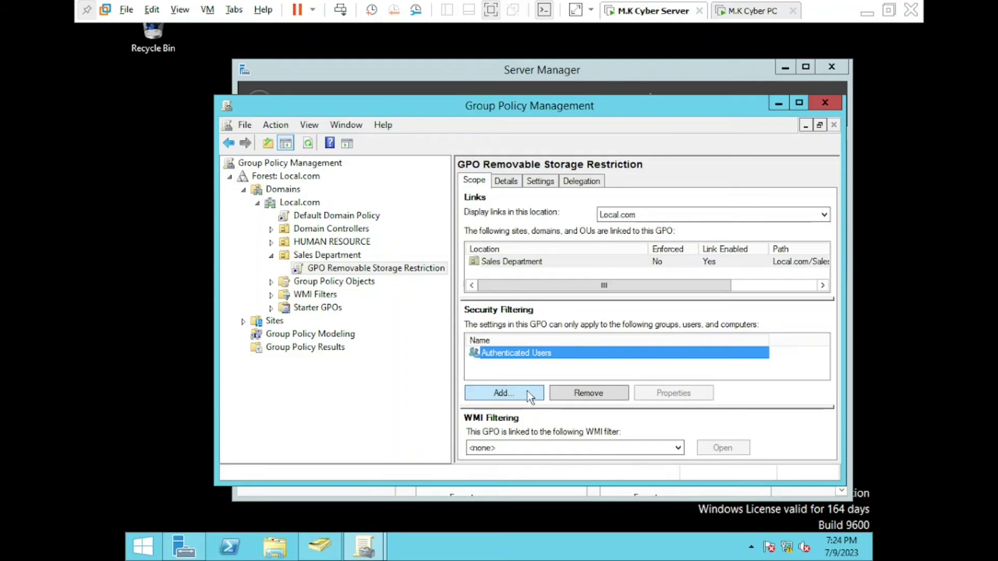
# Remove Authenticated Users and add the verified Junior Staff group to security filtering
pyautogui.click(579, 397)
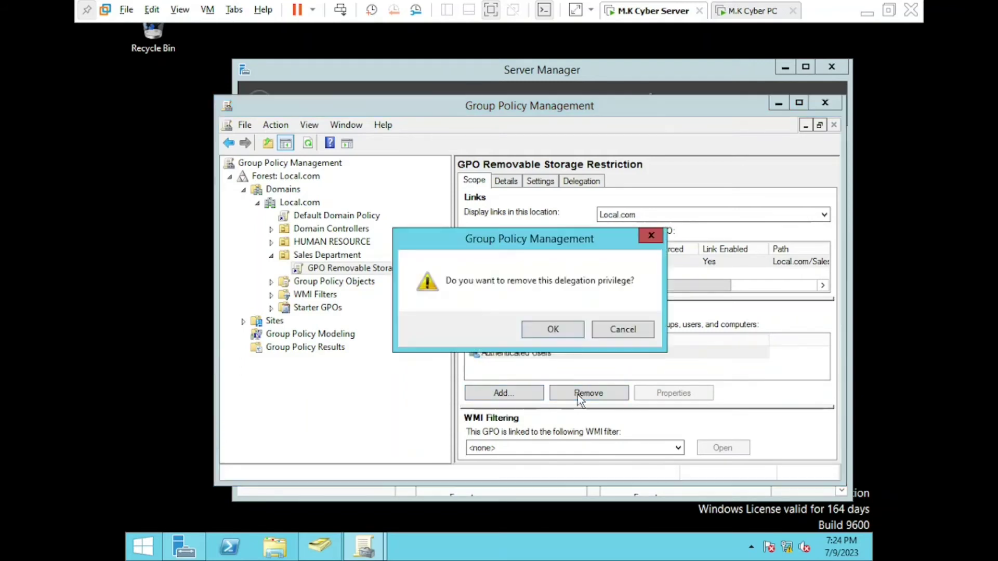
pyautogui.click(562, 323)
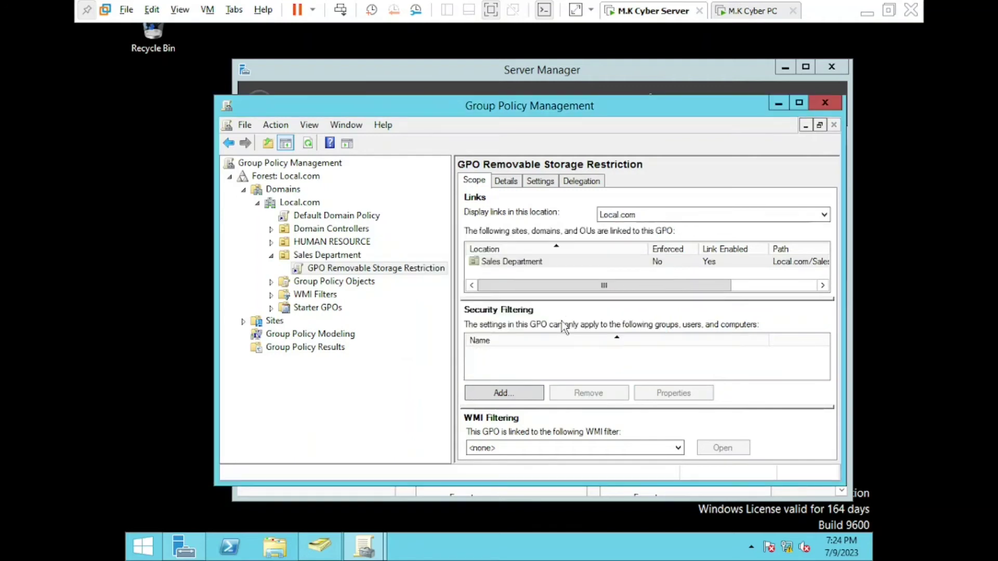
pyautogui.click(525, 387)
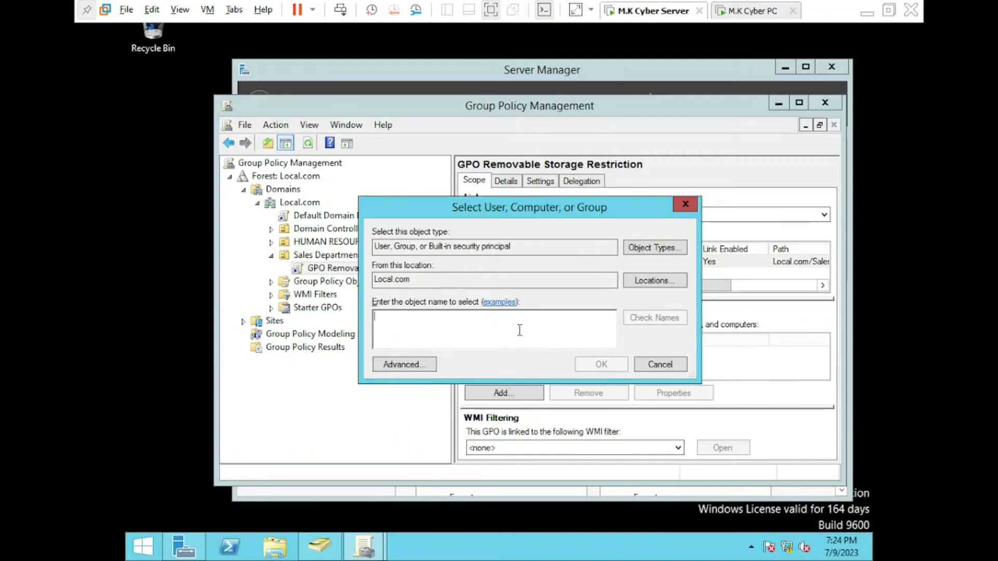
pyautogui.write('l')
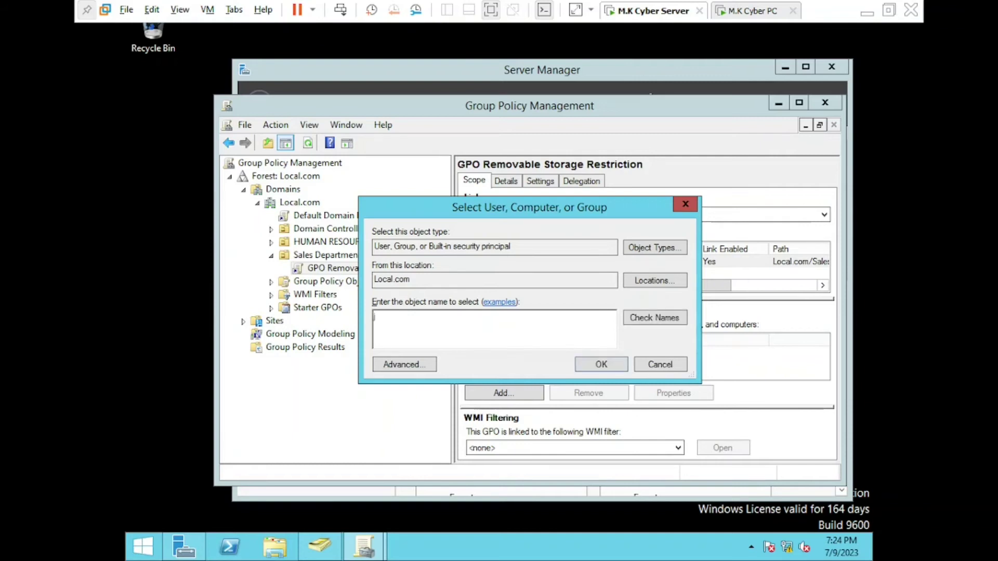
pyautogui.press('BackSpace')
pyautogui.write('Junior staff')
pyautogui.click(664, 325)
pyautogui.click(603, 364)
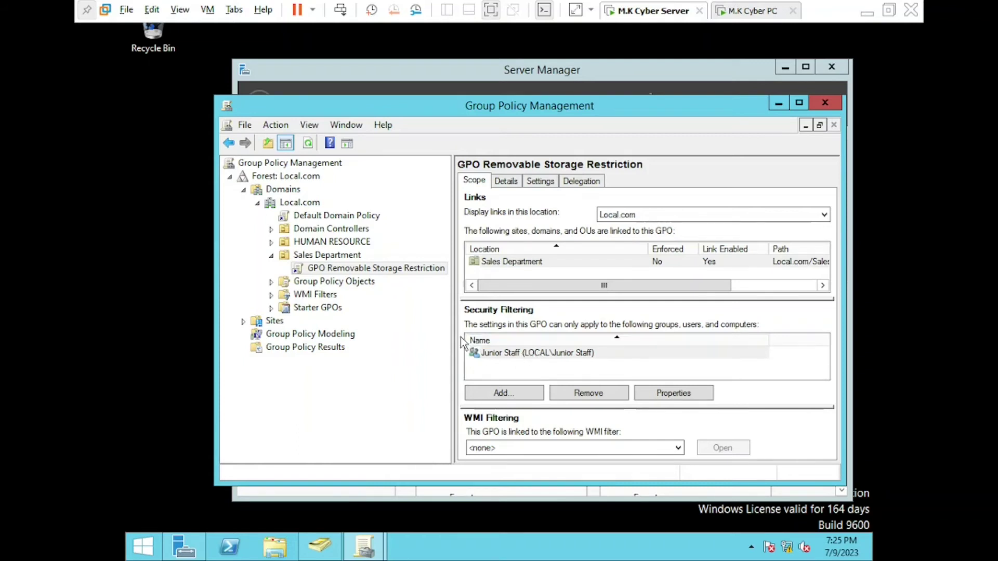
# Bring up Server Manager, then switch to the M.K Cyber PC virtual machine
pyautogui.click(781, 107)
pyautogui.click(781, 105)
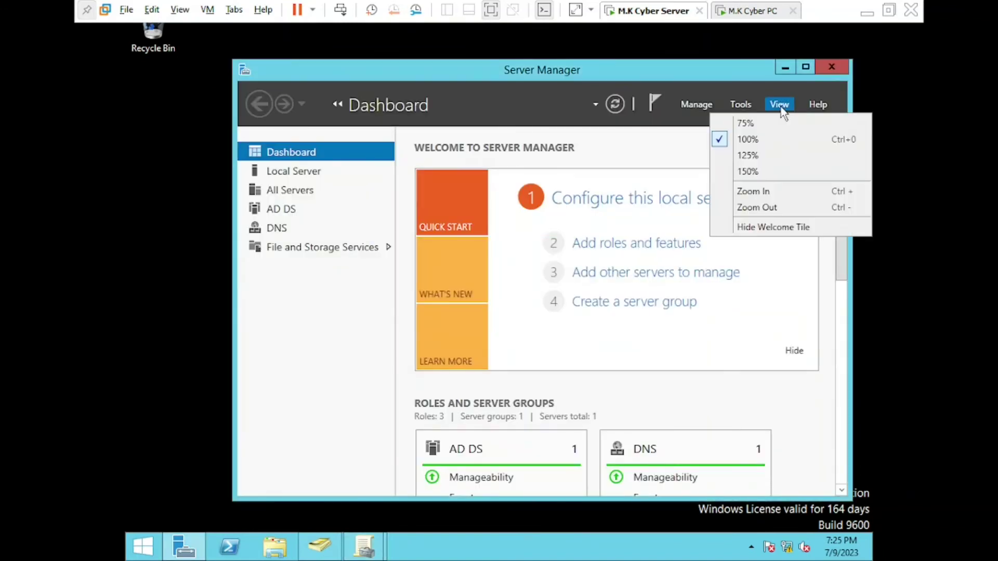
pyautogui.click(733, 88)
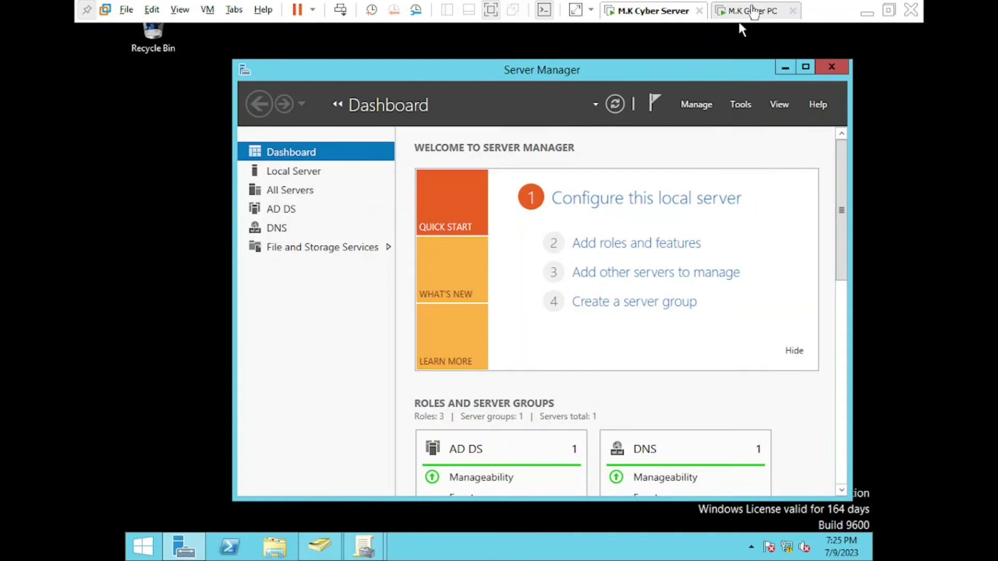
pyautogui.click(753, 13)
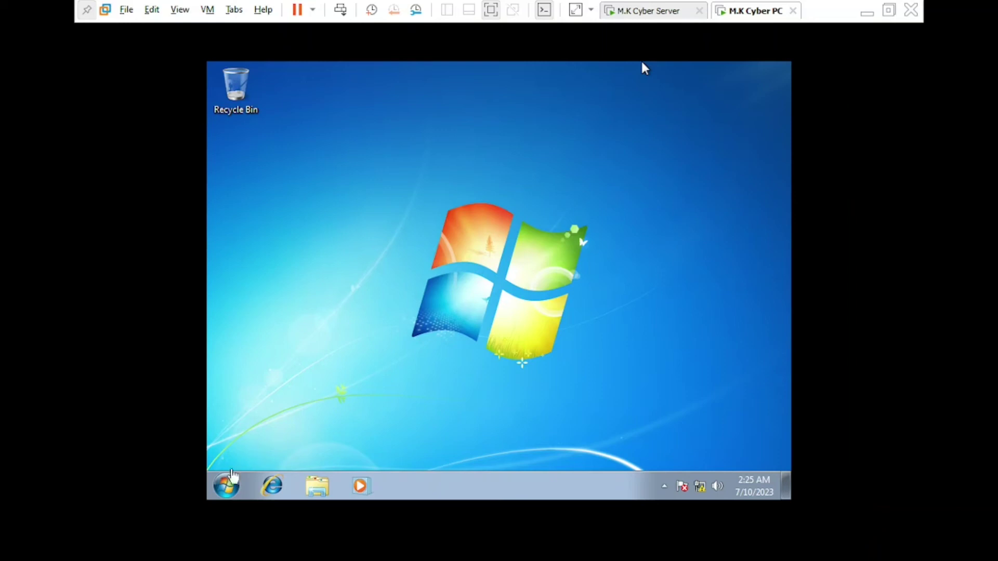
# Choose Switch user from the Windows 7 Start menu's Shut down options
pyautogui.click(224, 489)
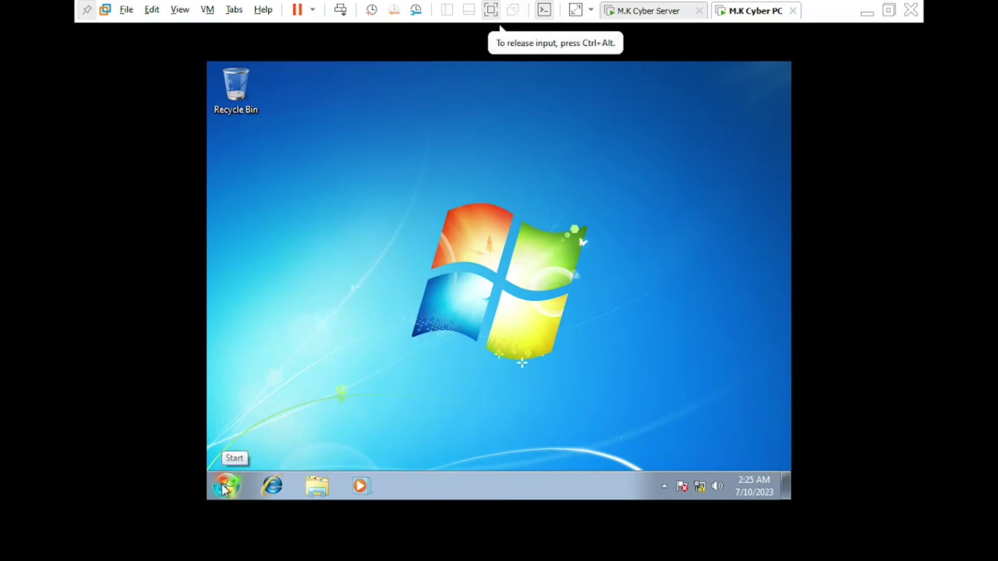
pyautogui.click(223, 488)
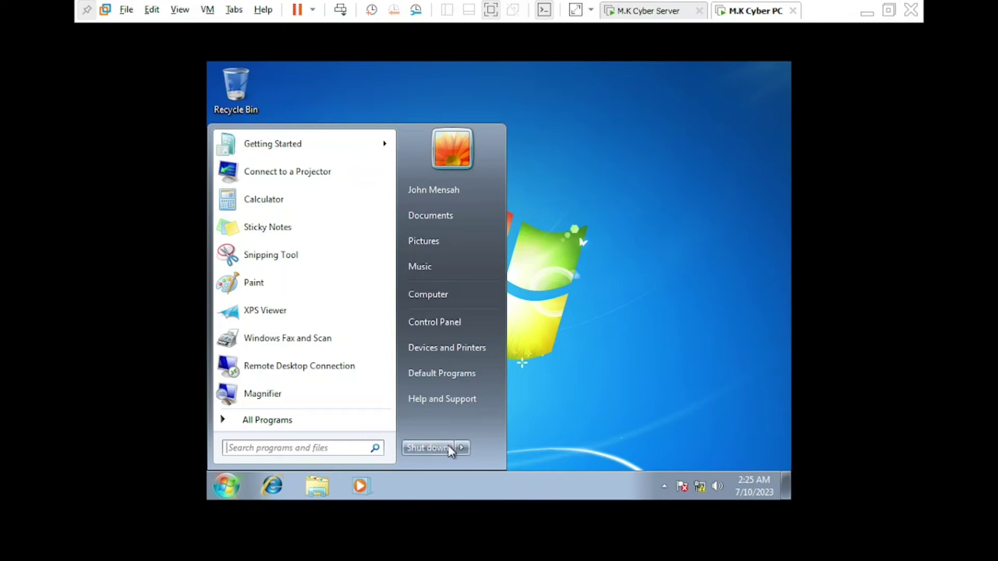
pyautogui.moveTo(462, 447)
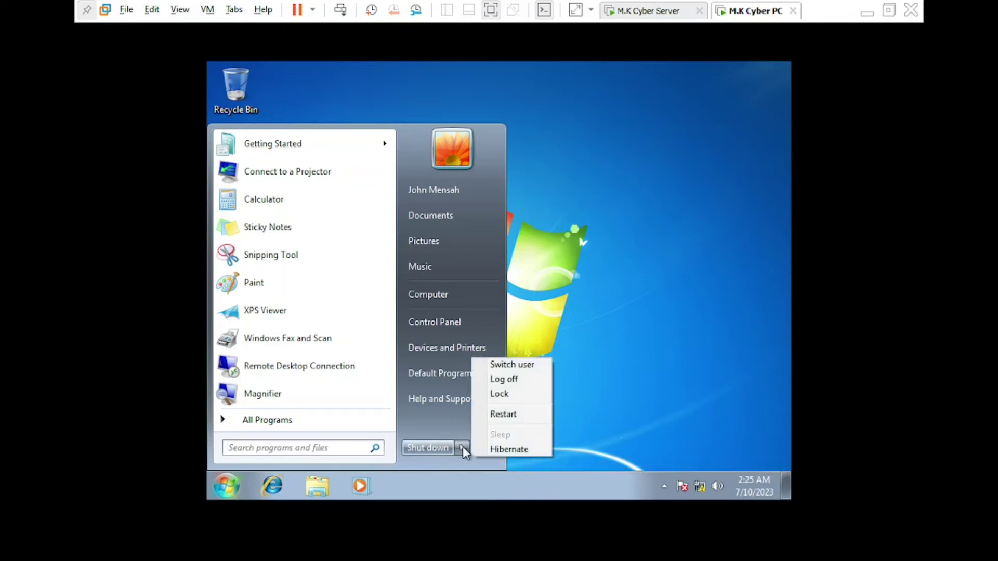
pyautogui.click(528, 365)
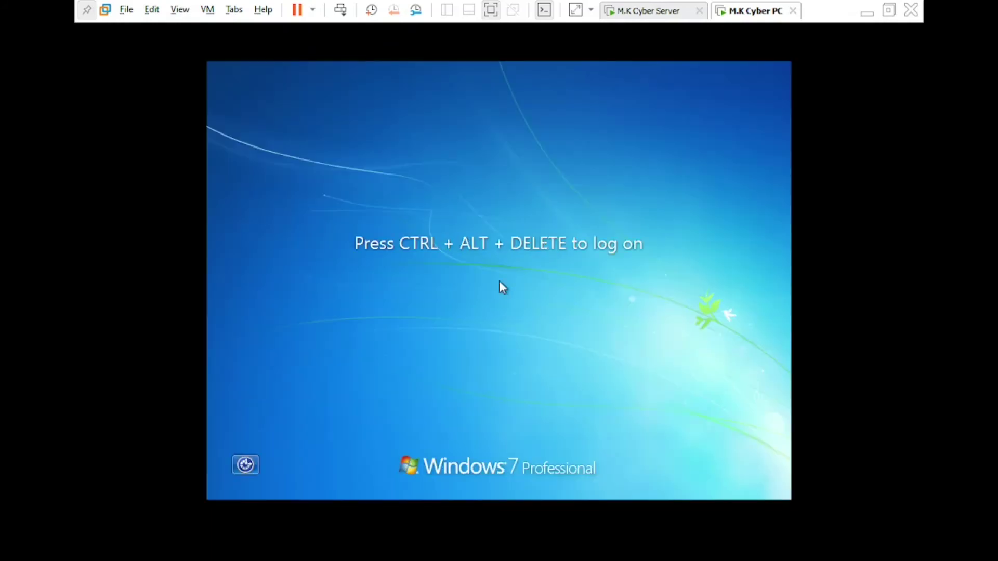
# Log on as another user with the domain account's user name and password
pyautogui.press('ctrl+alt+Insert')
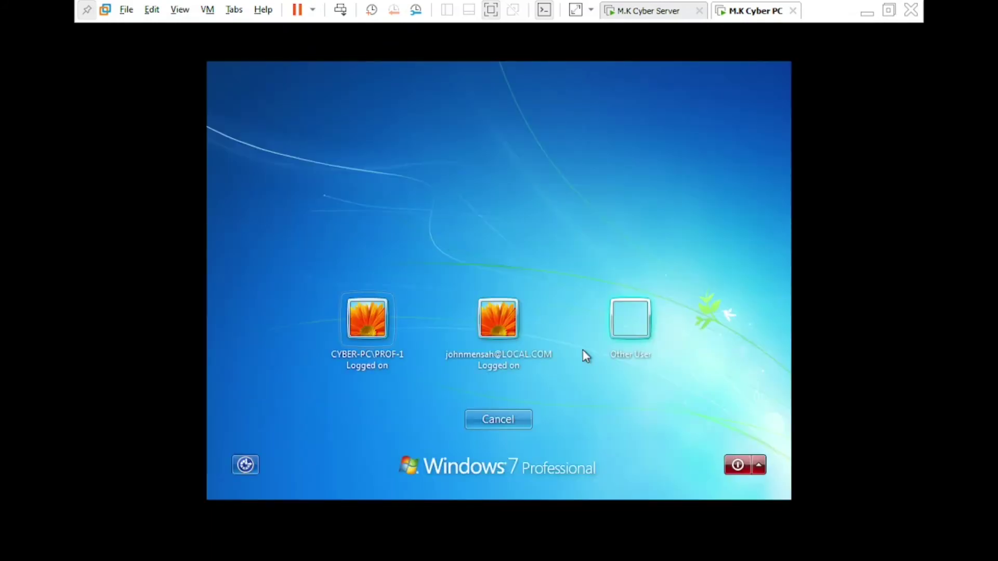
pyautogui.click(631, 320)
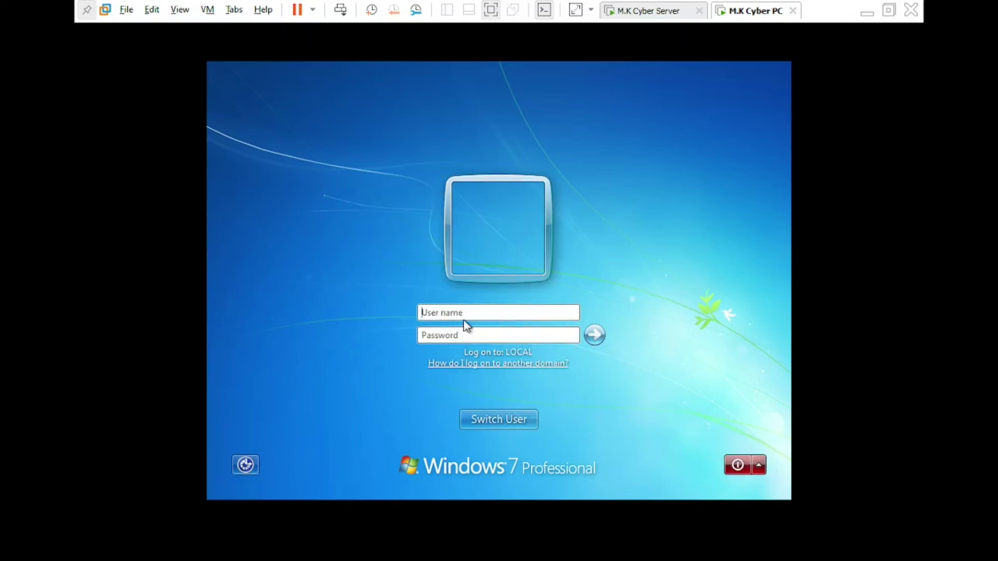
pyautogui.click(477, 312)
pyautogui.press('Tab')
pyautogui.write('••••••••••')
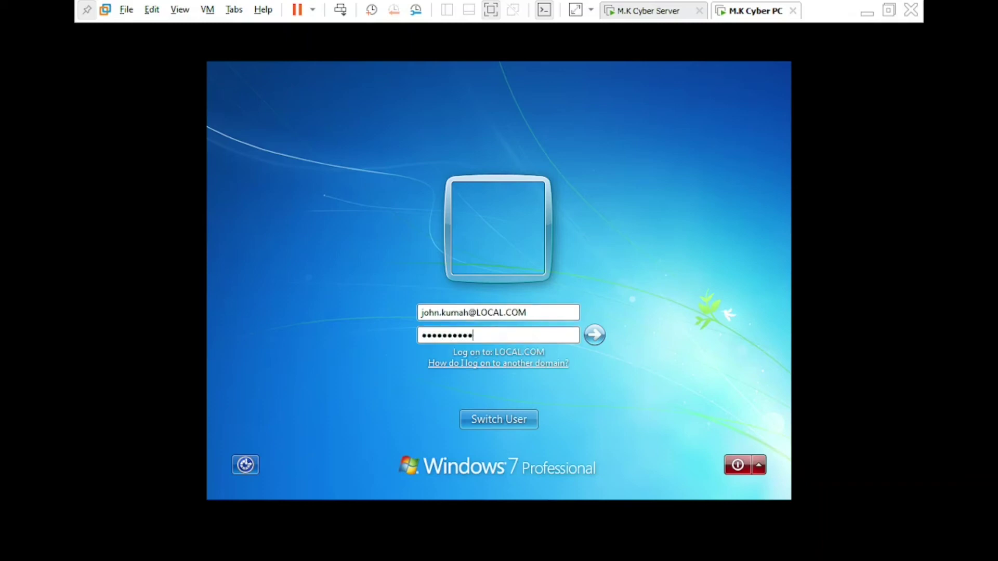
pyautogui.press('Return')
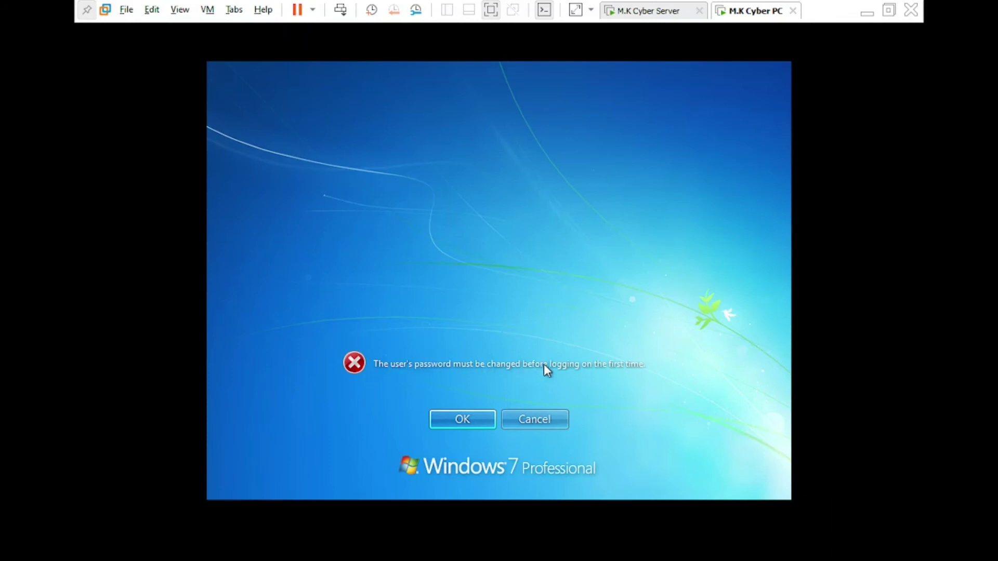
# Enter and confirm a new password for the required first-logon change
pyautogui.click(448, 422)
pyautogui.write('••••••••••••••••••••')
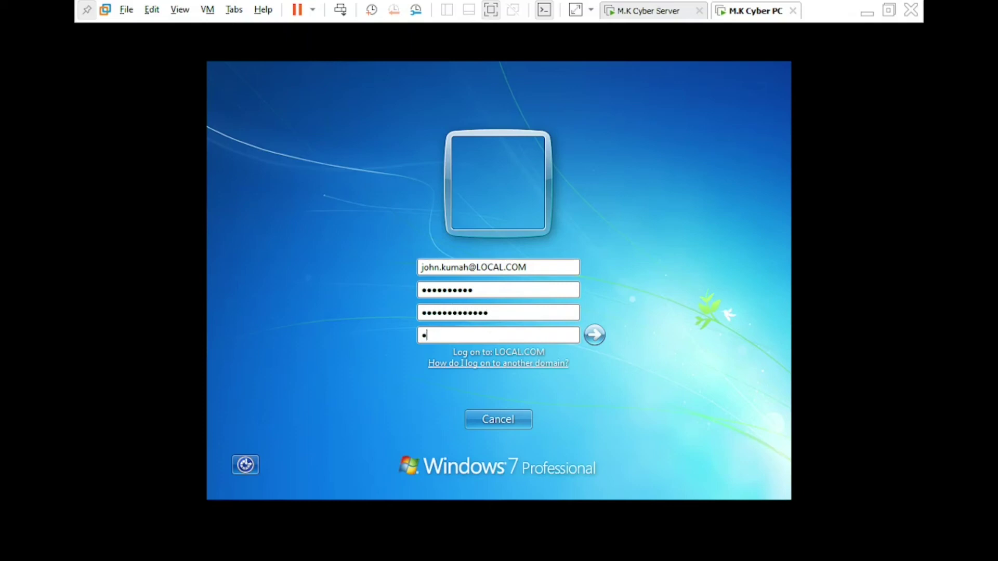
pyautogui.write('••••••')
pyautogui.click(592, 341)
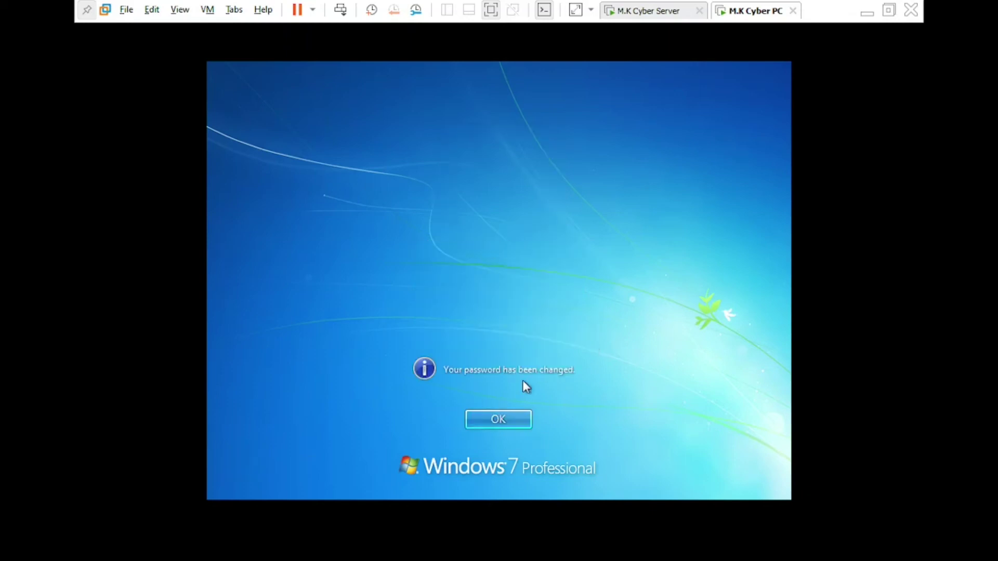
pyautogui.click(504, 418)
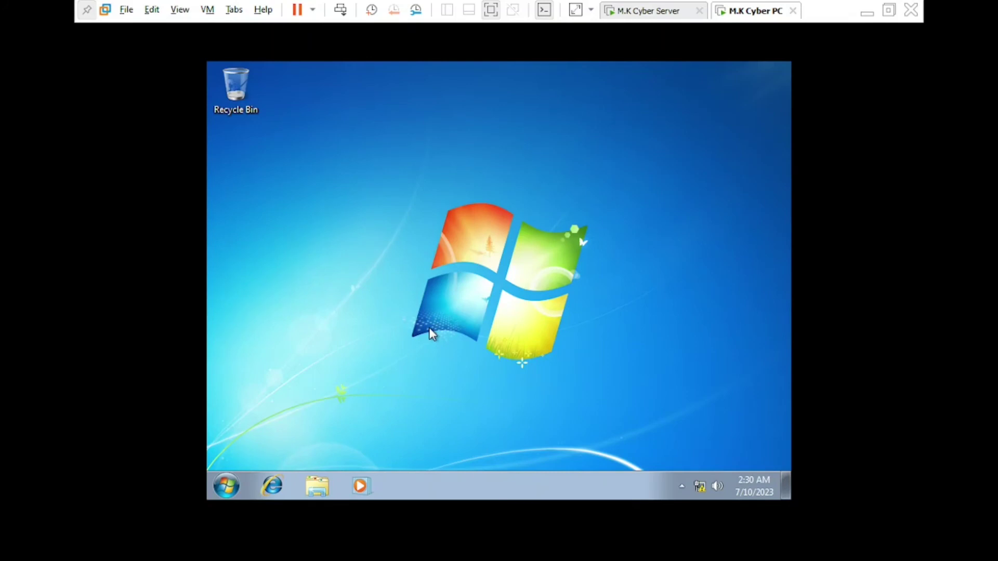
# Launch cmd from Start search, run 'gpupdate /force', and minimise the console
pyautogui.click(224, 490)
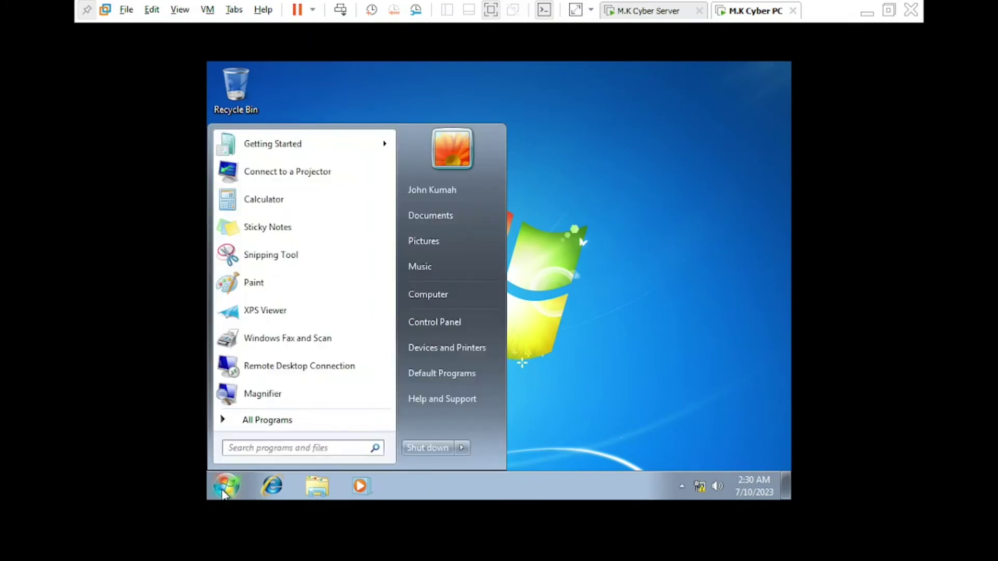
pyautogui.click(316, 446)
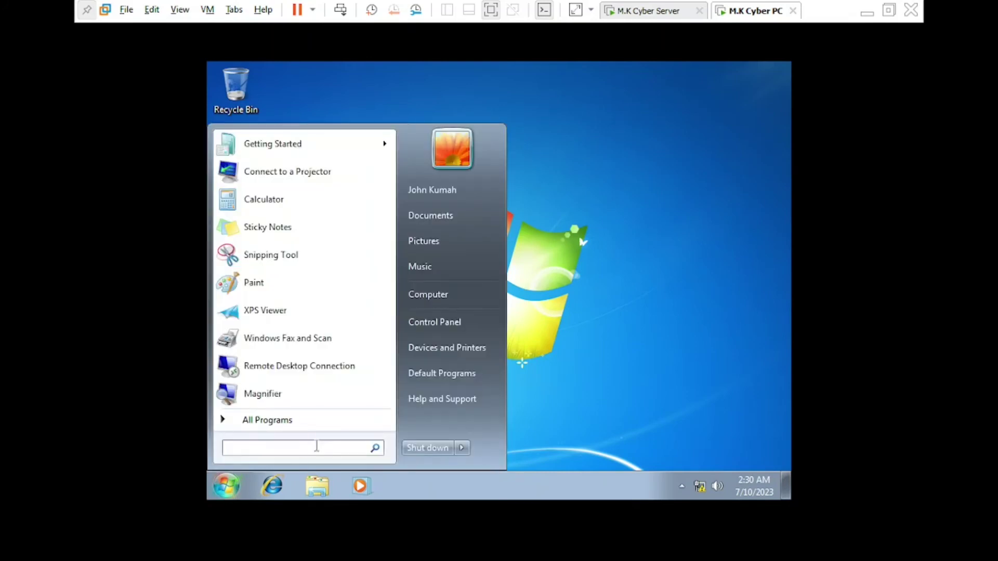
pyautogui.write('cmd')
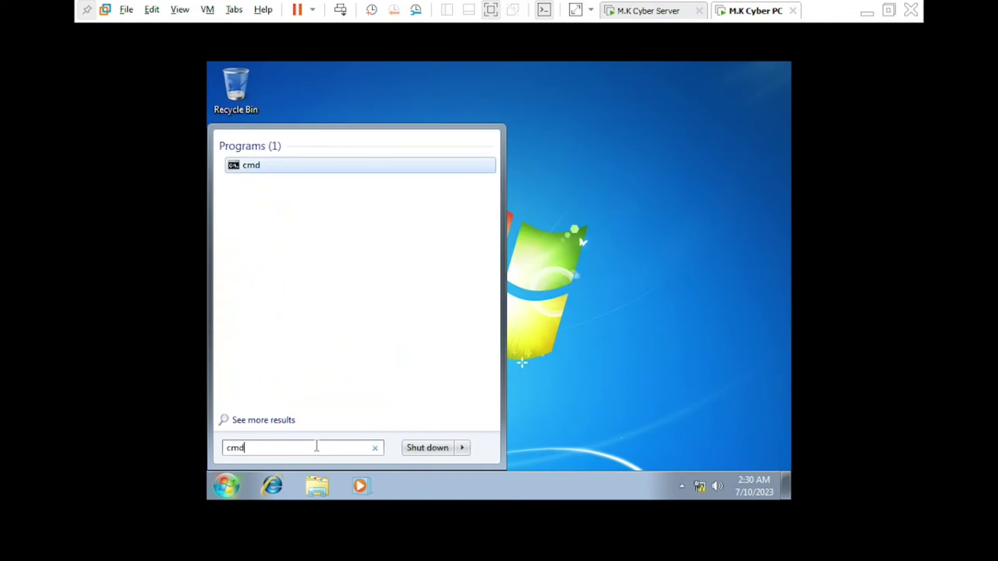
pyautogui.press('Return')
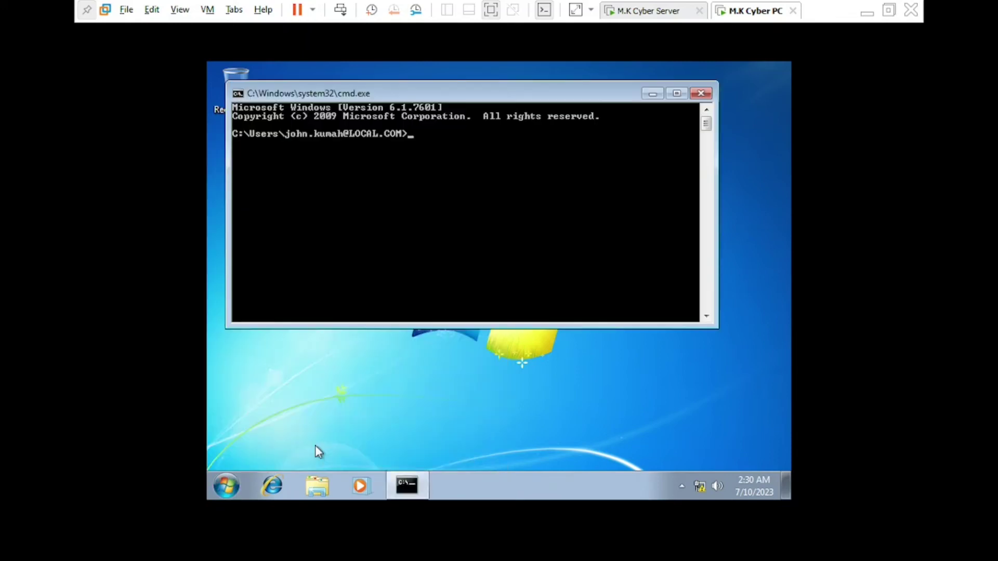
pyautogui.write('gpupdate /force')
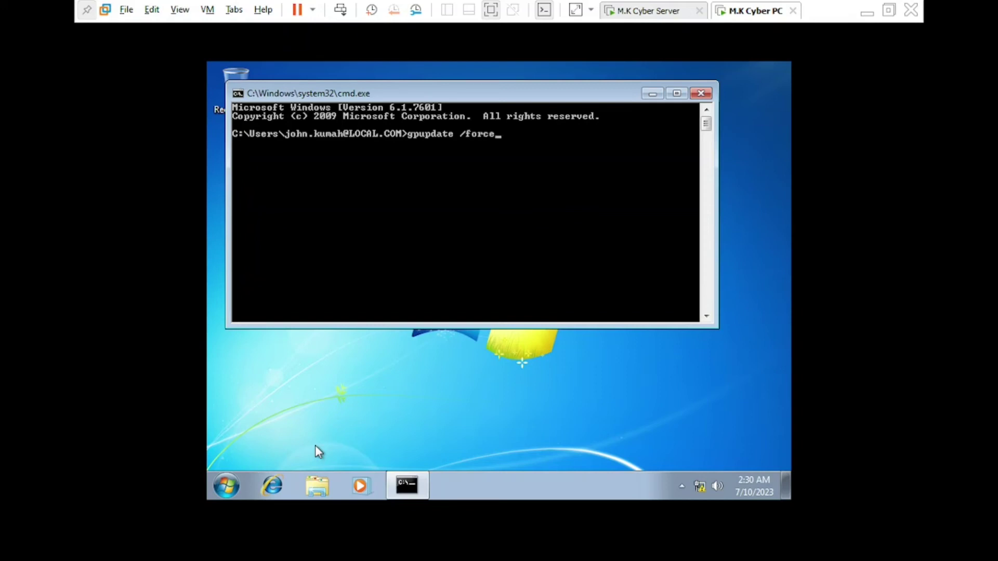
pyautogui.press('Return')
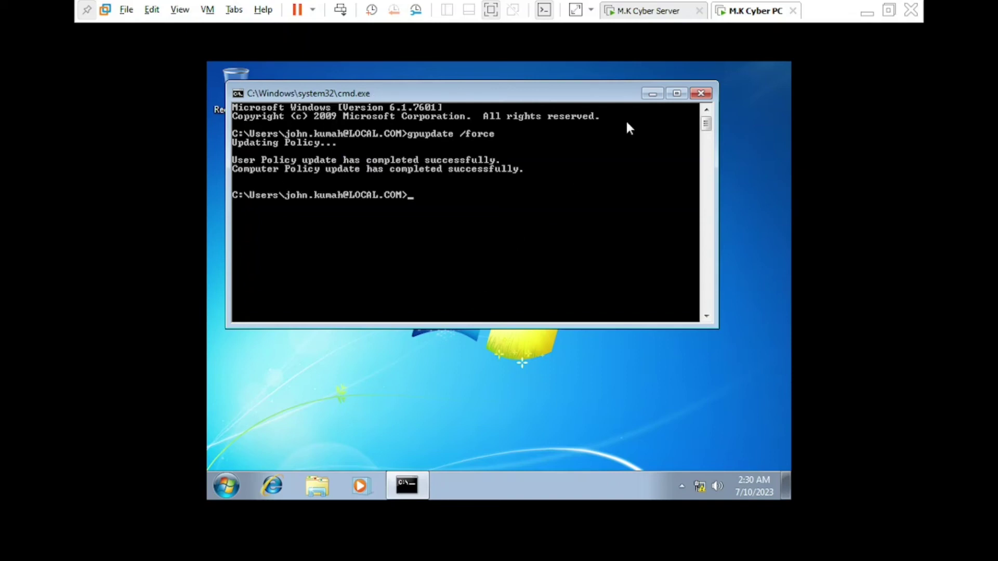
pyautogui.click(652, 95)
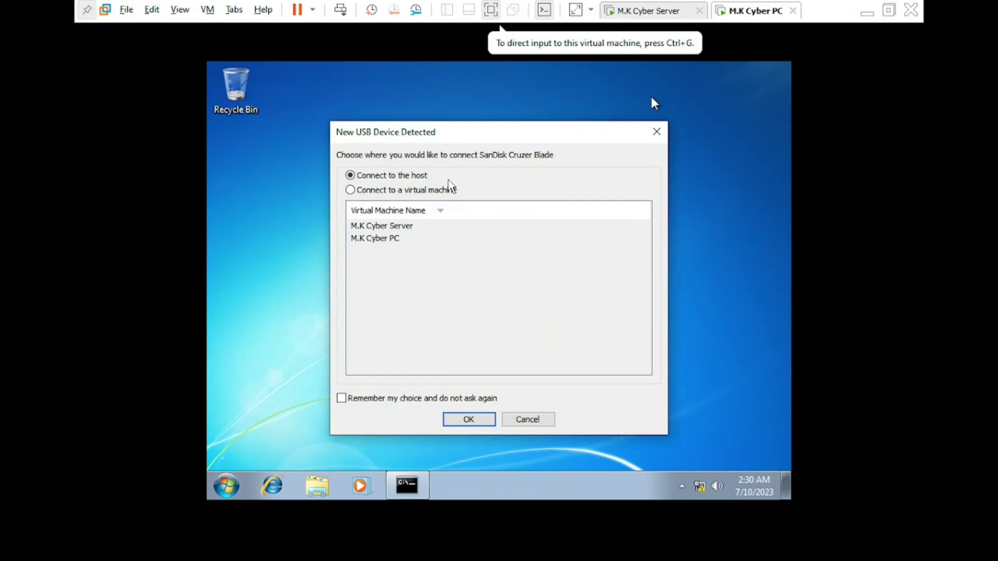
# Connect the detected USB drive to the M.K Cyber PC virtual machine
pyautogui.click(444, 189)
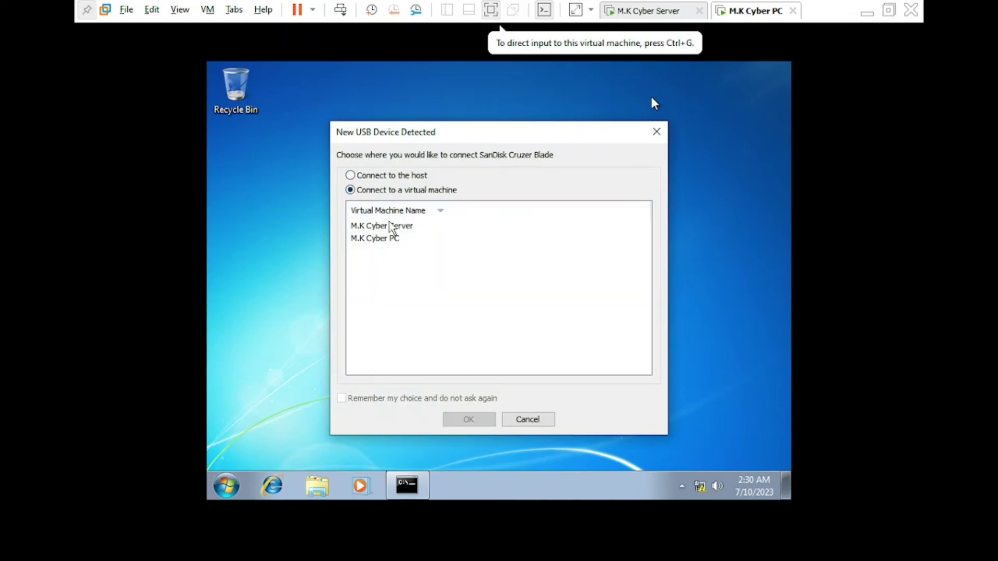
pyautogui.click(391, 241)
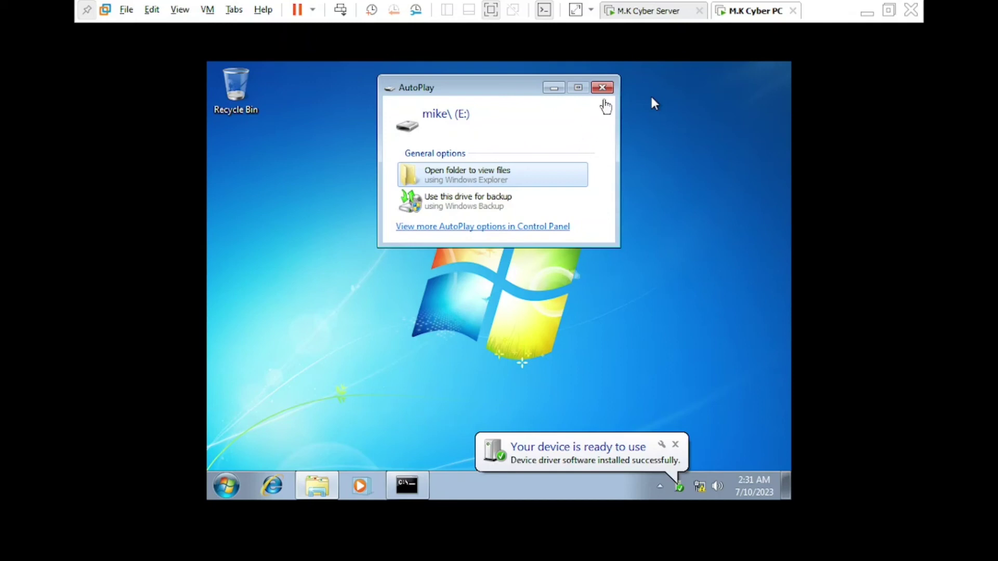
# Open USB drive E: and create a new folder named 'love' on it
pyautogui.click(491, 182)
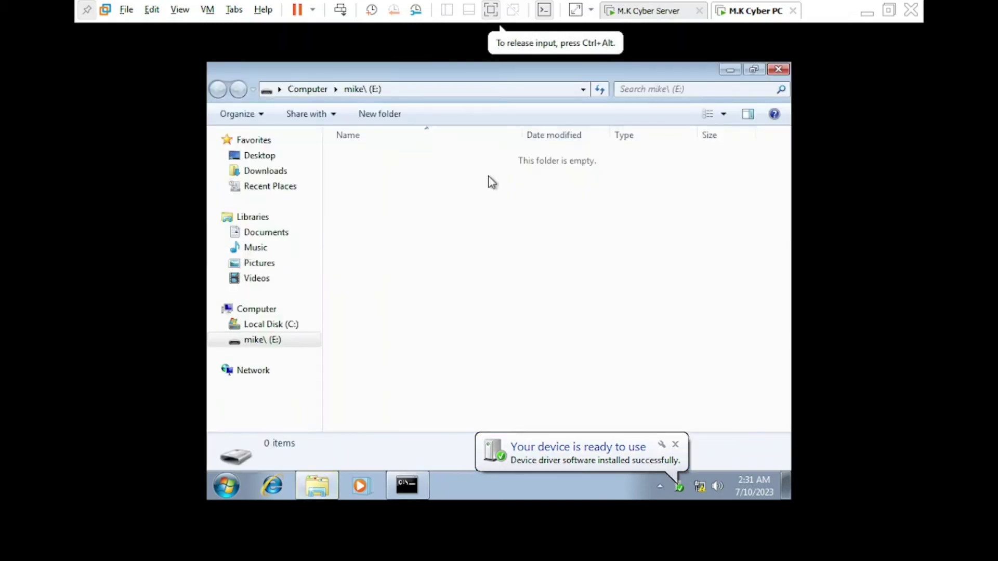
pyautogui.rightClick(422, 244)
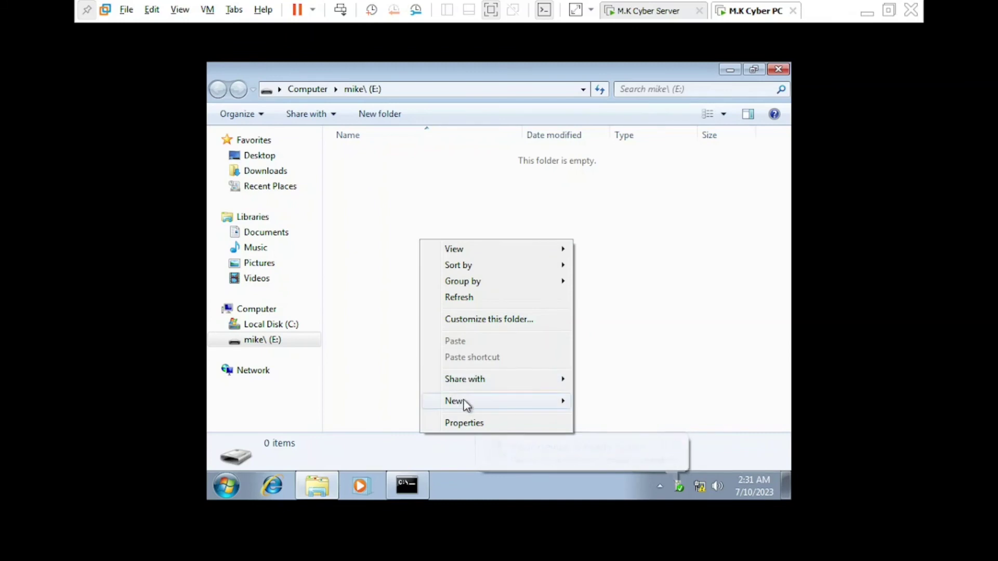
pyautogui.moveTo(466, 403)
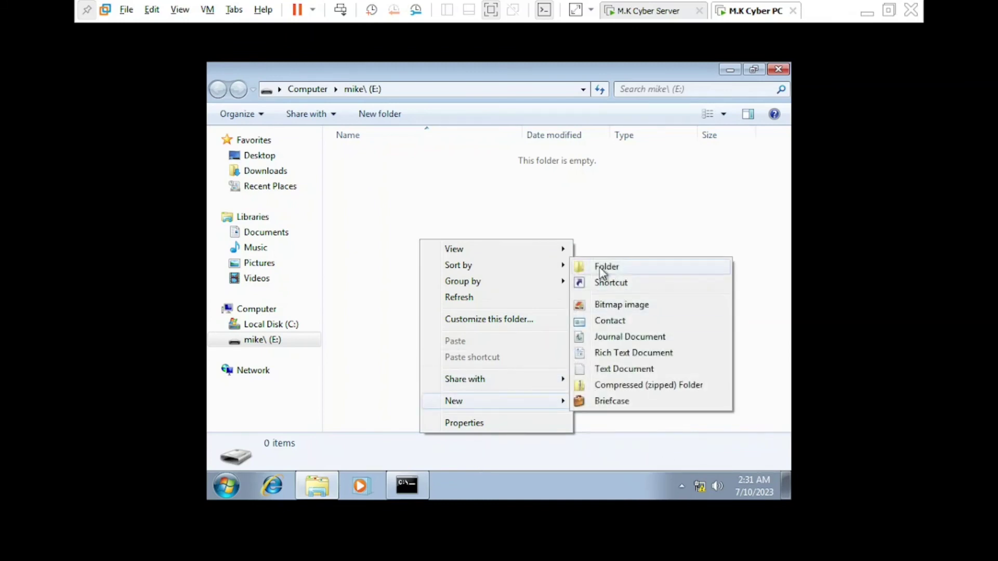
pyautogui.click(601, 268)
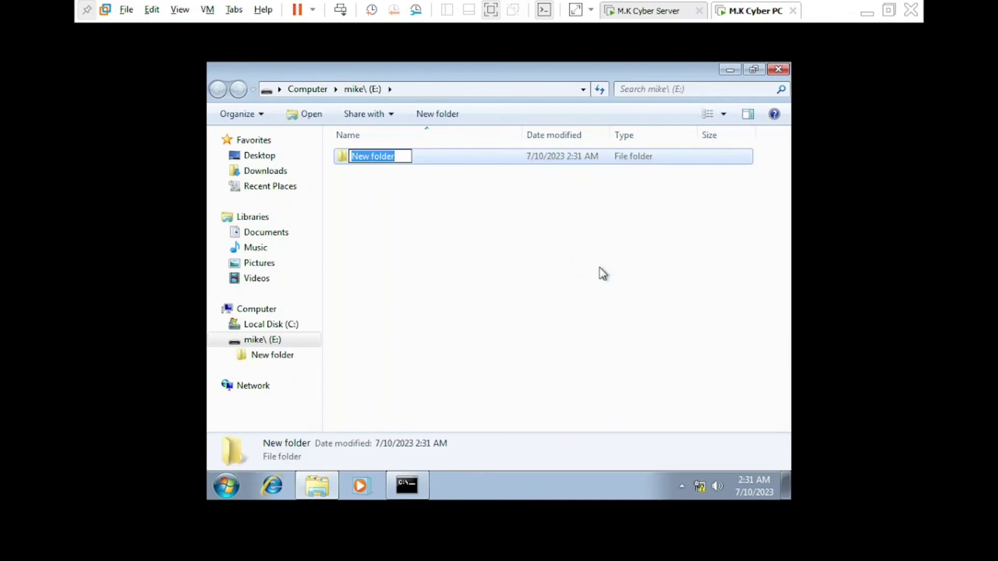
pyautogui.write('love')
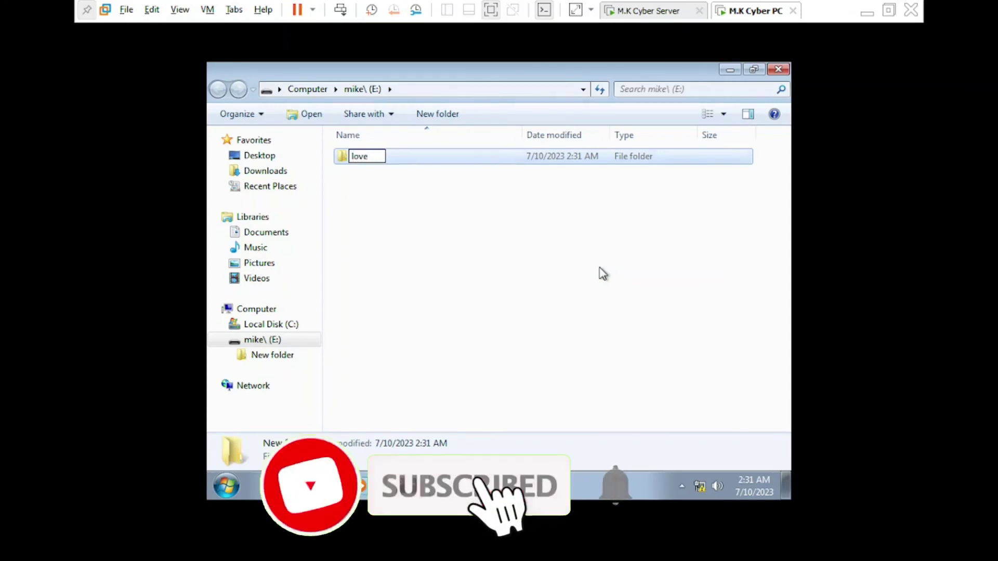
pyautogui.press('Return')
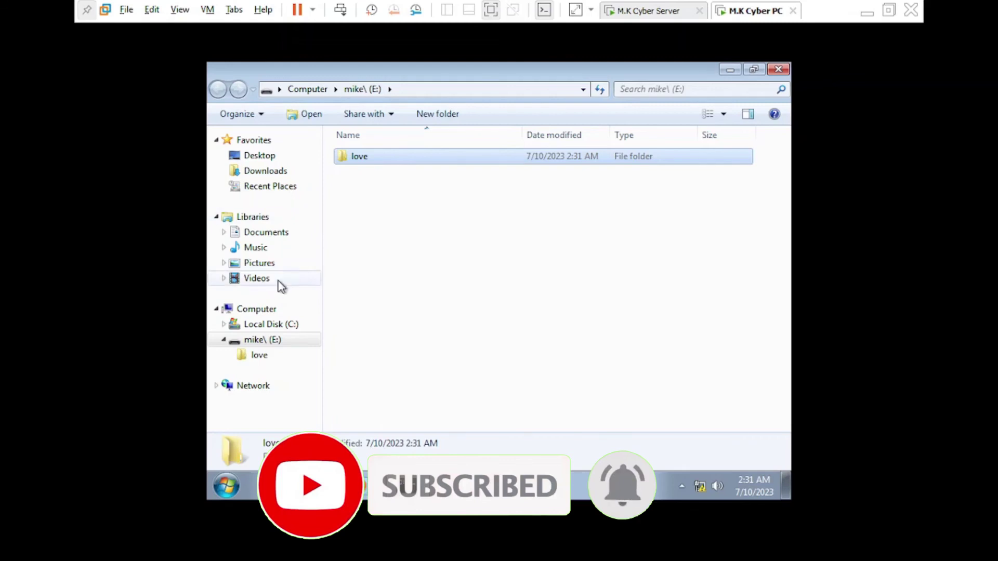
# Browse from Computer into drive E: and the love folder, then close Explorer
pyautogui.click(266, 312)
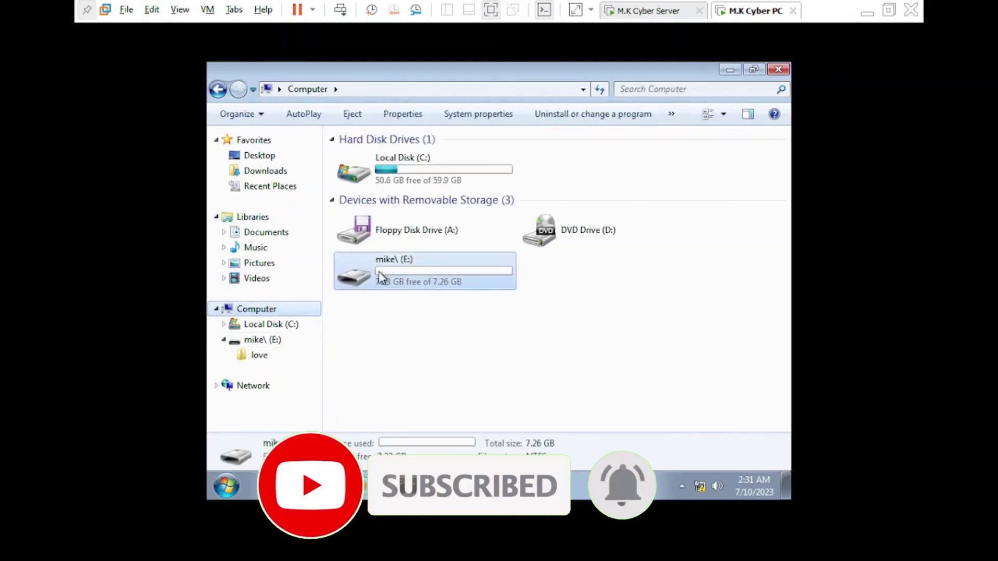
pyautogui.doubleClick(413, 279)
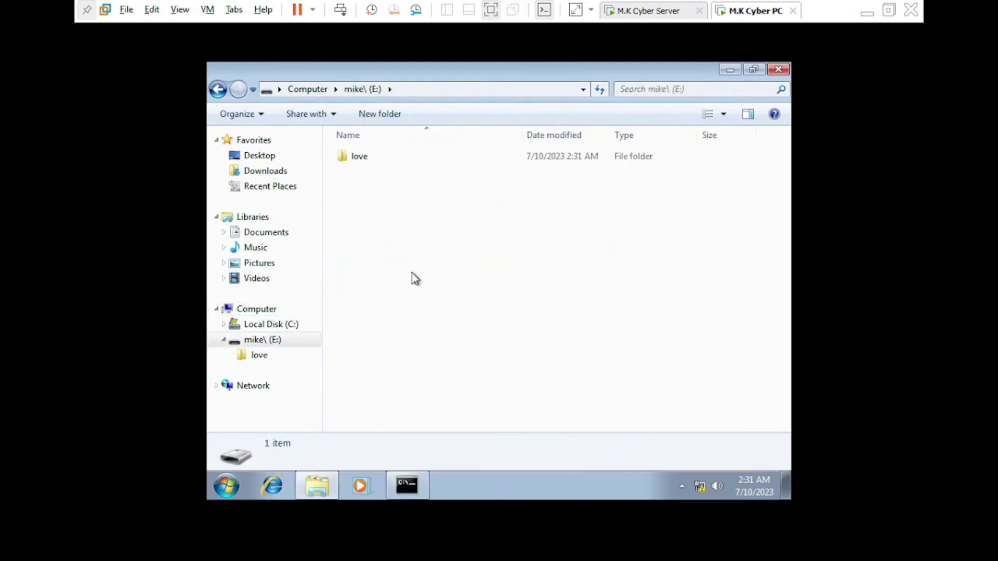
pyautogui.doubleClick(365, 162)
pyautogui.click(218, 90)
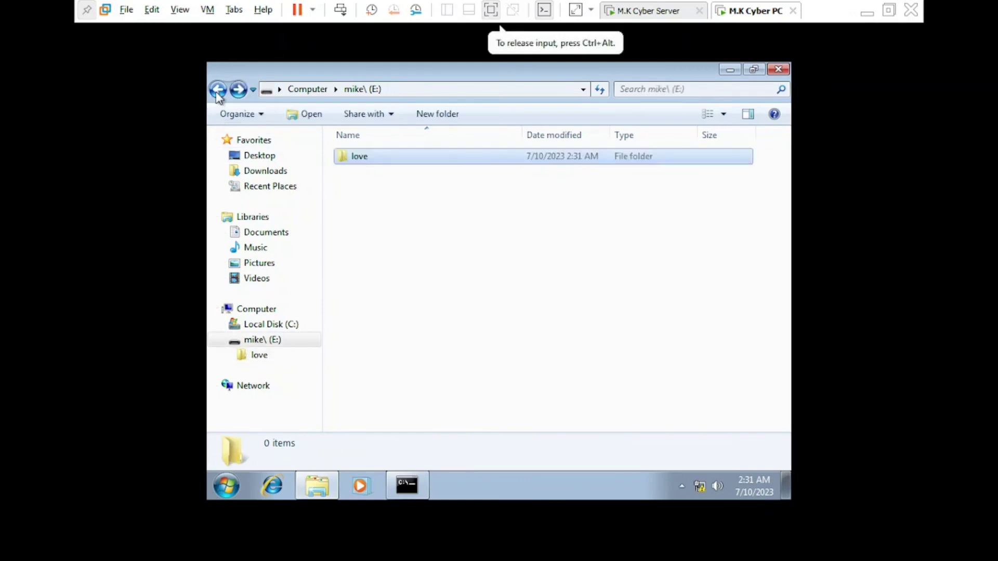
pyautogui.click(217, 89)
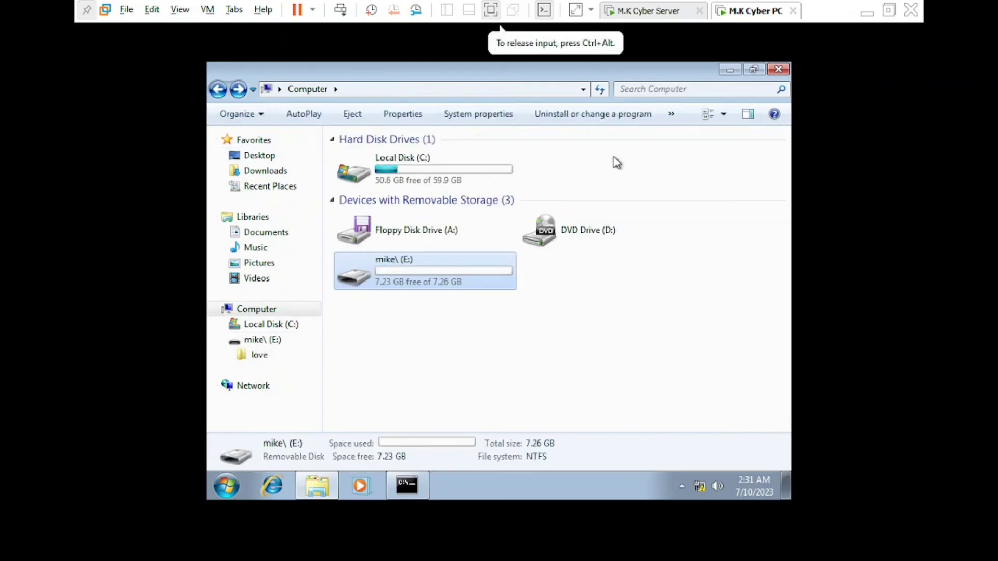
pyautogui.click(778, 69)
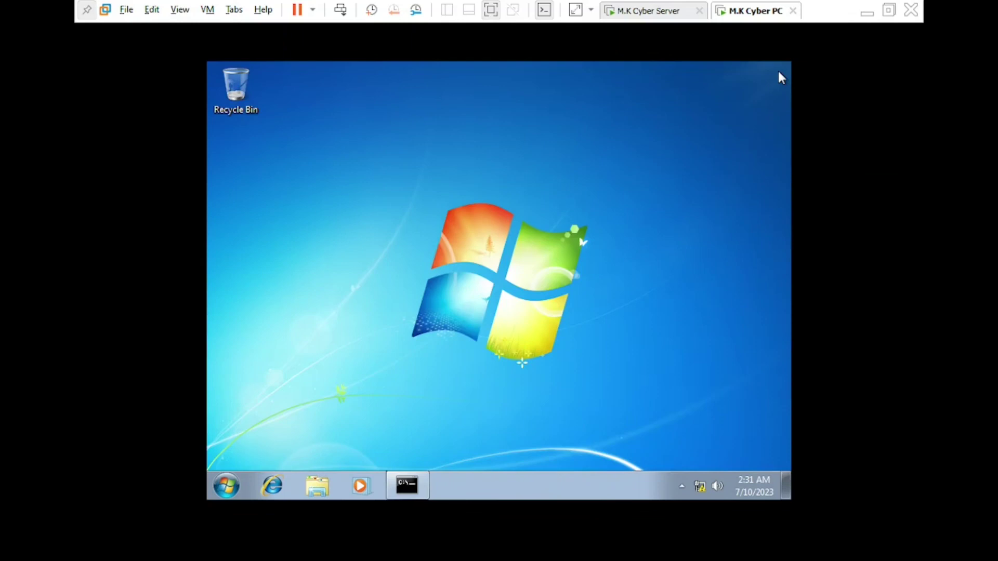
# Choose Switch user from the Start menu's Shut down options
pyautogui.click(226, 486)
pyautogui.click(226, 485)
pyautogui.click(226, 485)
pyautogui.click(462, 448)
pyautogui.click(510, 365)
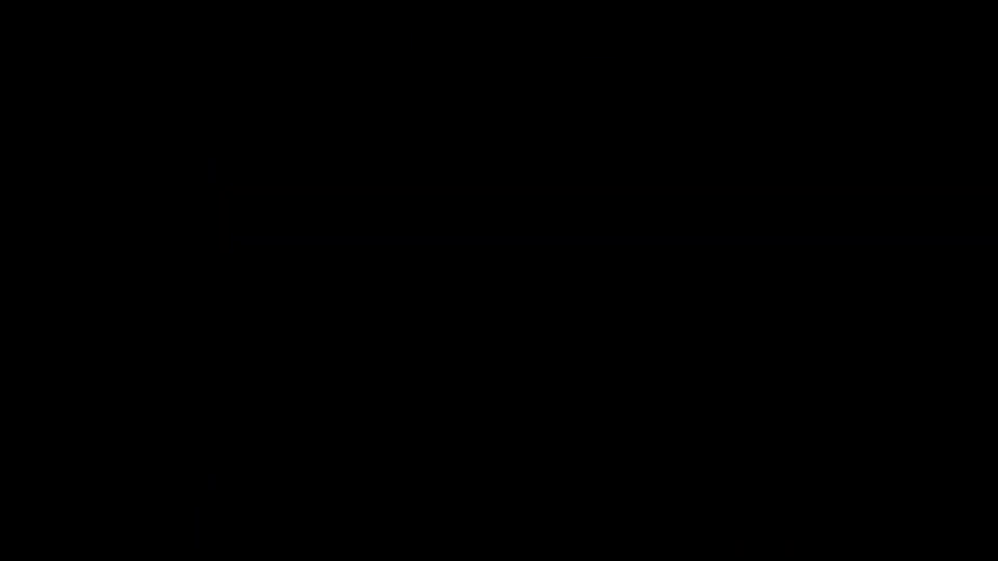
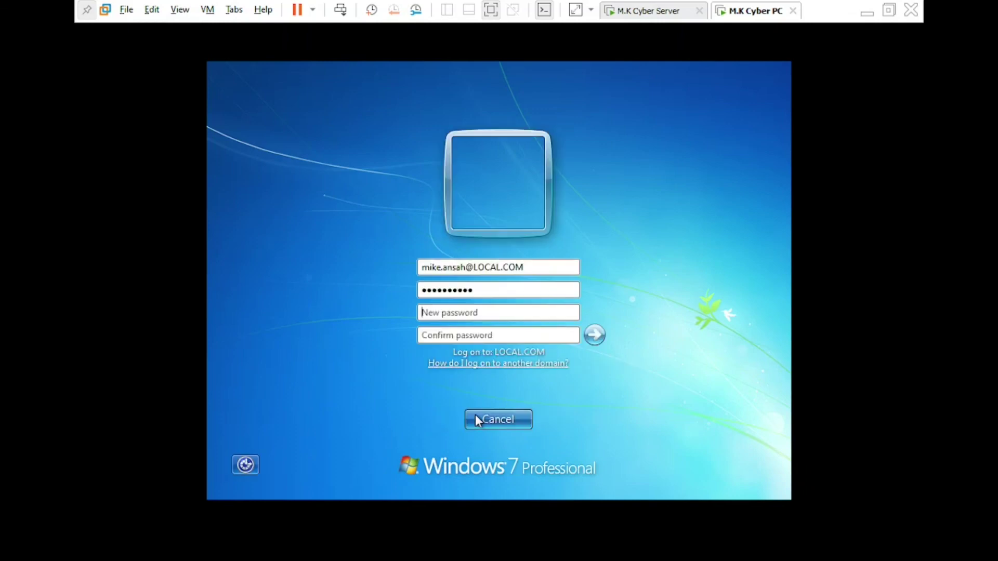
# Enter and confirm the new domain password, then acknowledge the change to reach the desktop
pyautogui.write('•••')
pyautogui.press('Tab')
pyautogui.write('••••••••••••••')
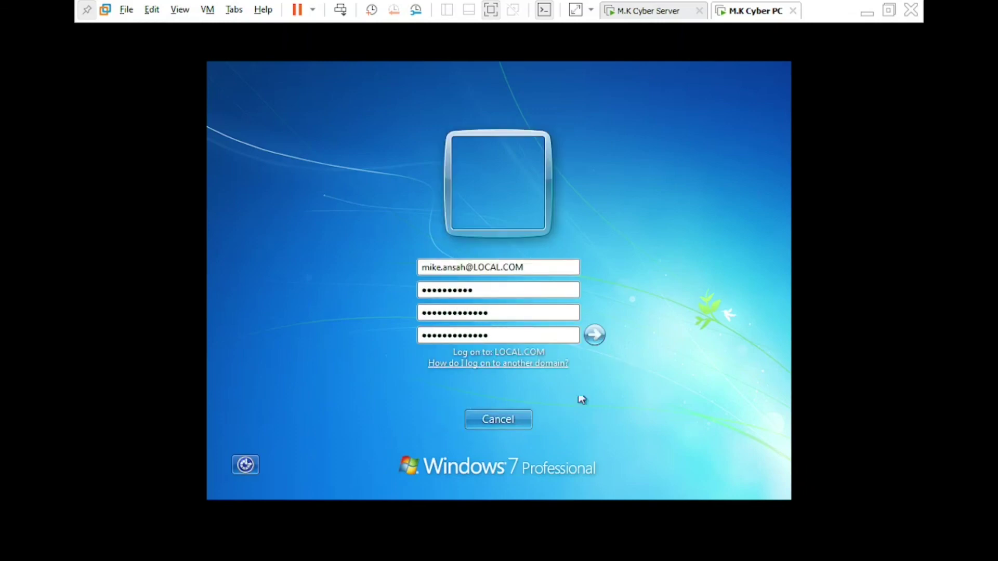
pyautogui.click(594, 335)
pyautogui.click(522, 416)
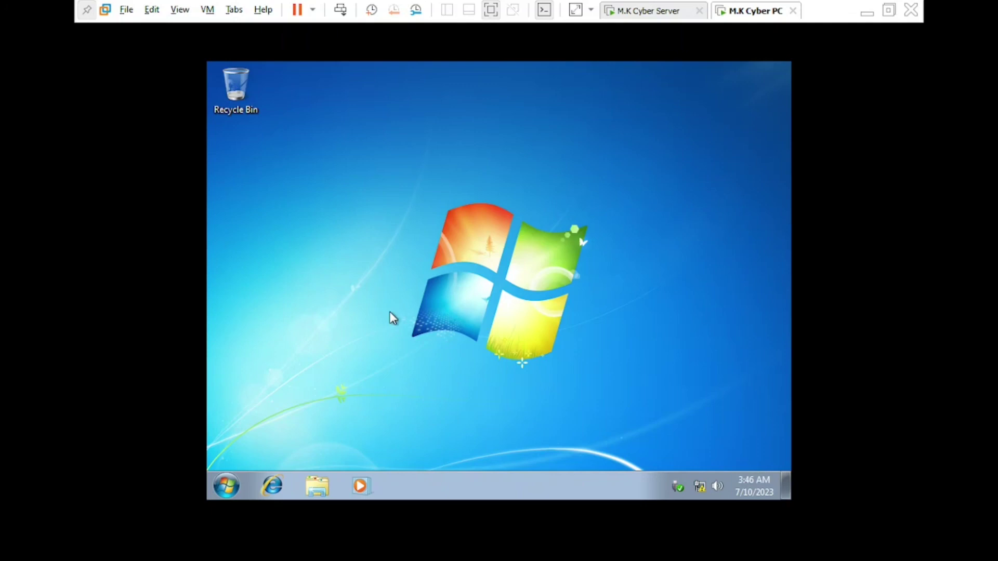
# Launch Command Prompt by searching 'cmd' from the Start menu
pyautogui.click(226, 491)
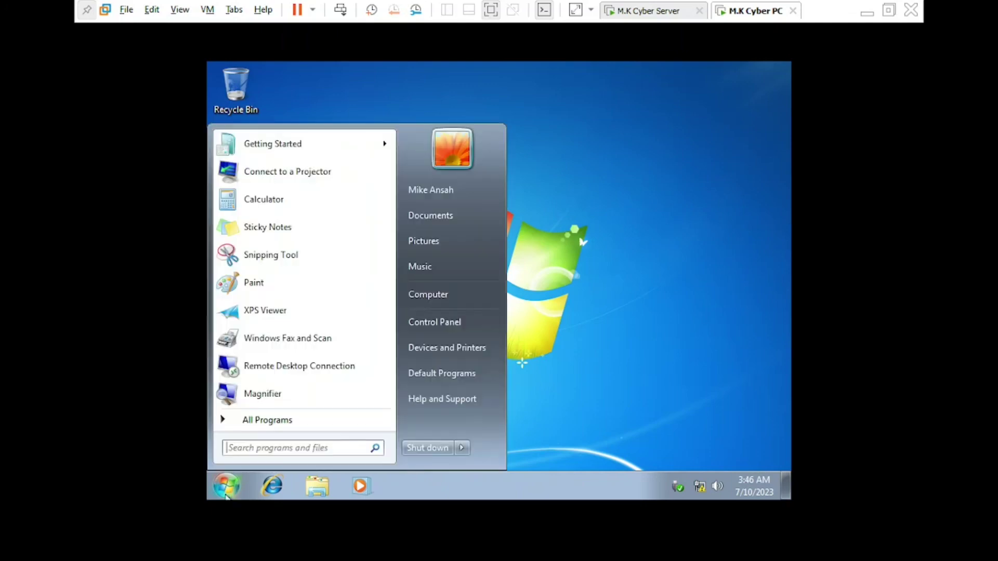
pyautogui.click(297, 451)
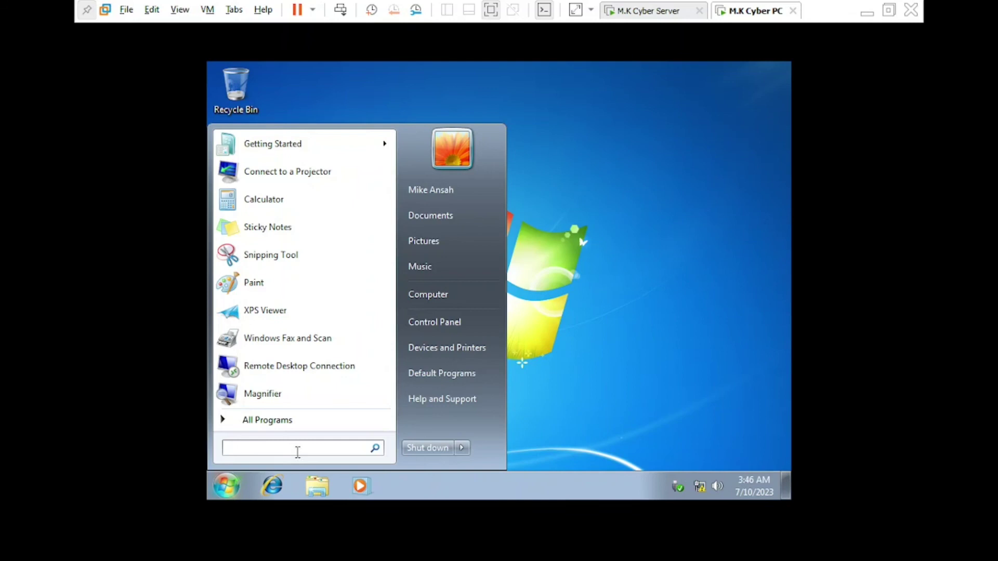
pyautogui.write('cmd')
pyautogui.press('Return')
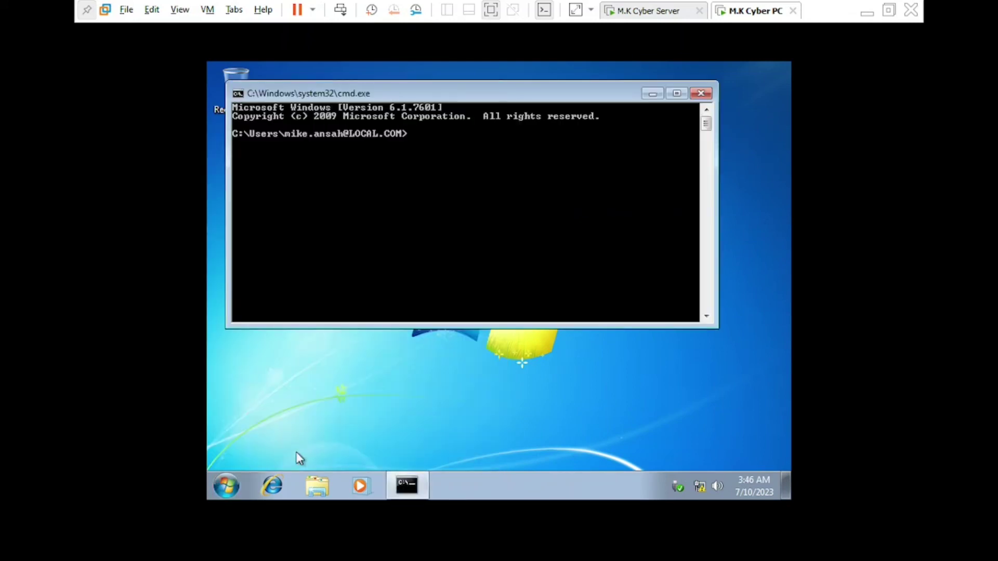
# Run 'gpupdate /force' to refresh user and computer policy, then minimise the console
pyautogui.write('gpupdate /force')
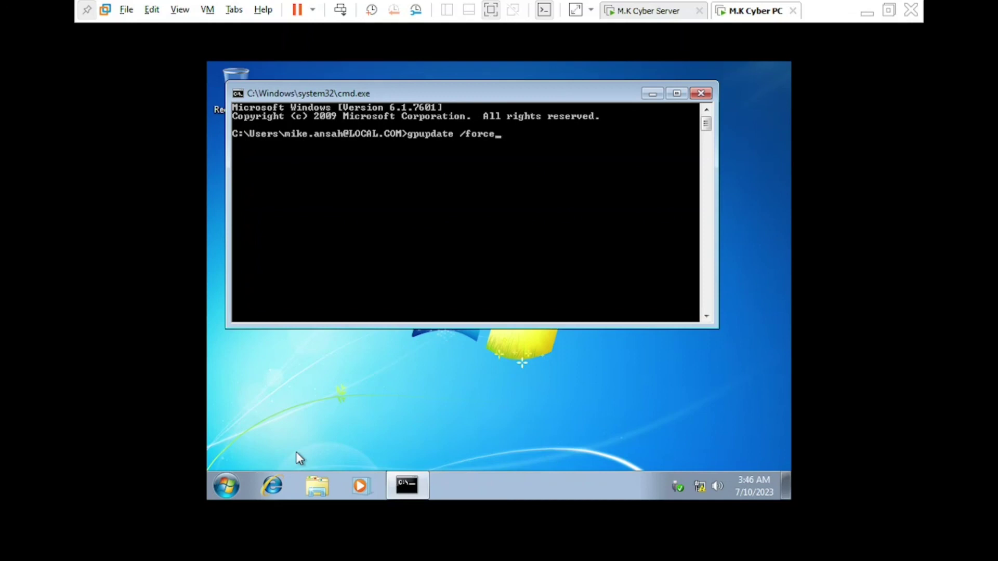
pyautogui.press('Return')
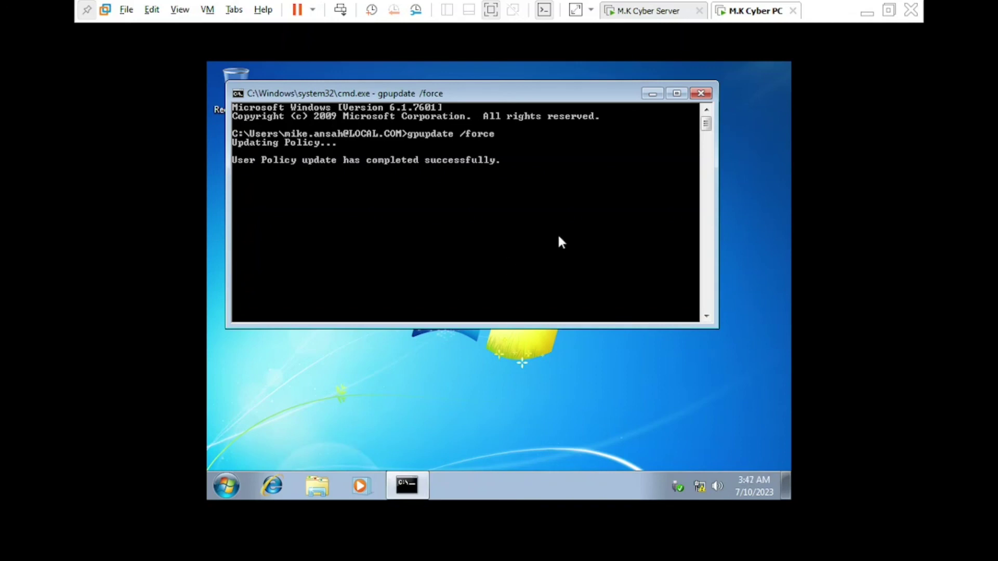
pyautogui.click(653, 94)
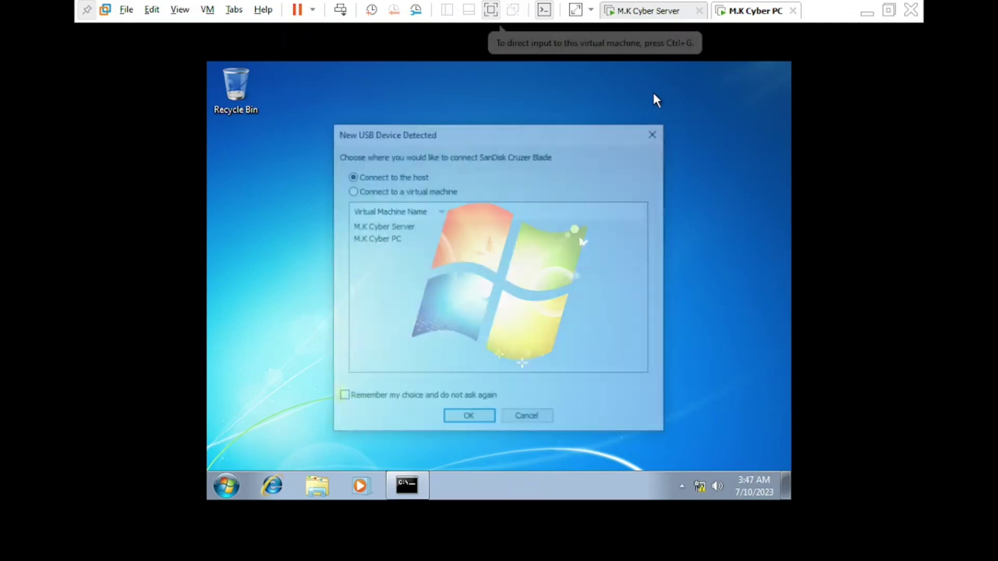
# Connect the SanDisk Cruzer Blade USB drive to the M.K Cyber PC virtual machine
pyautogui.click(365, 191)
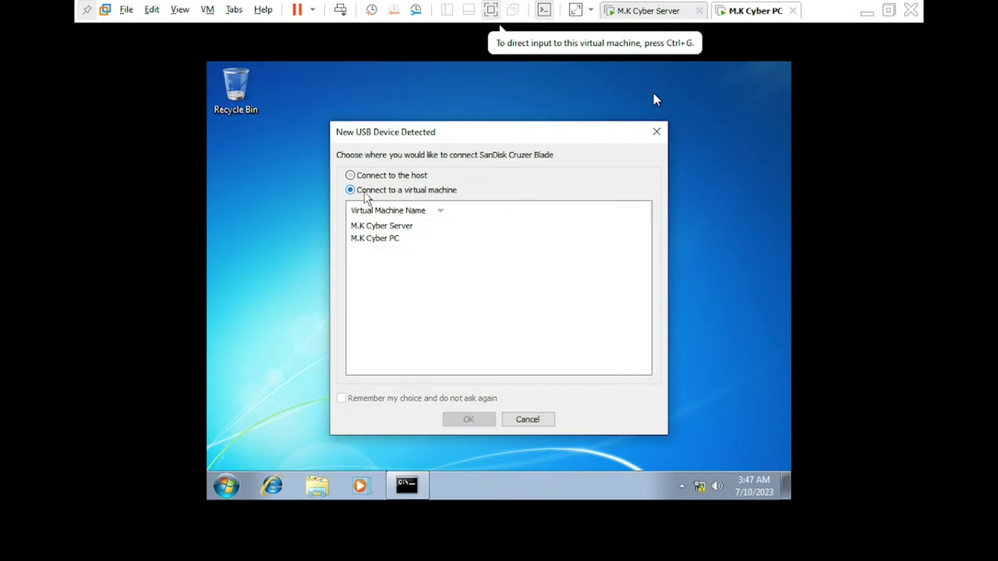
pyautogui.click(376, 239)
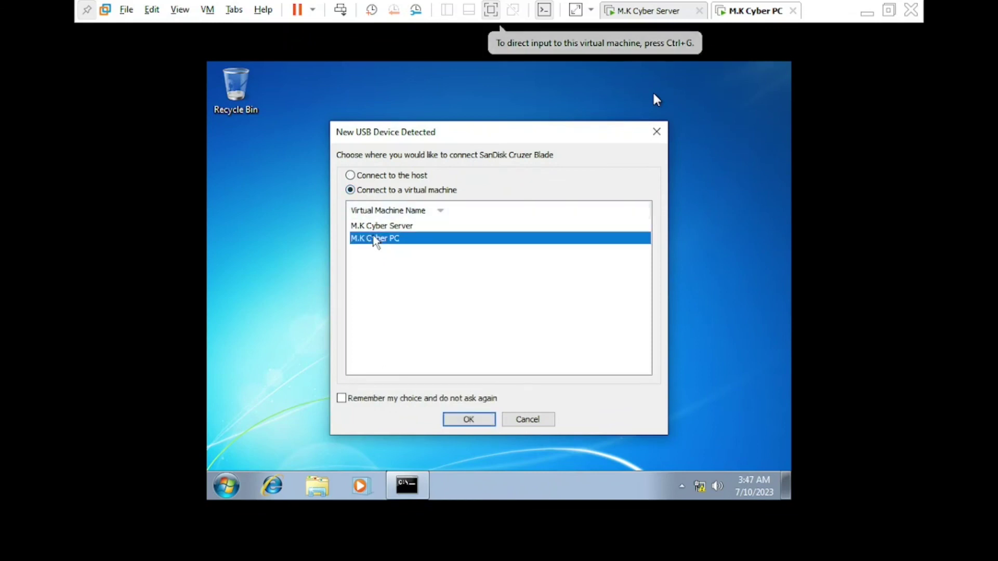
pyautogui.click(476, 423)
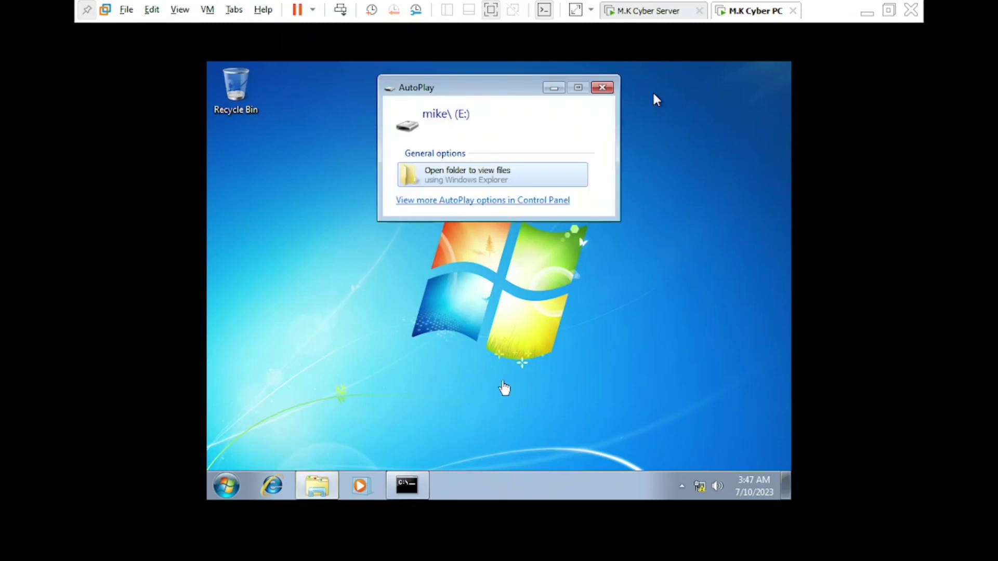
# Try opening drive E: from AutoPlay and dismiss the 'Access is denied' error
pyautogui.click(494, 183)
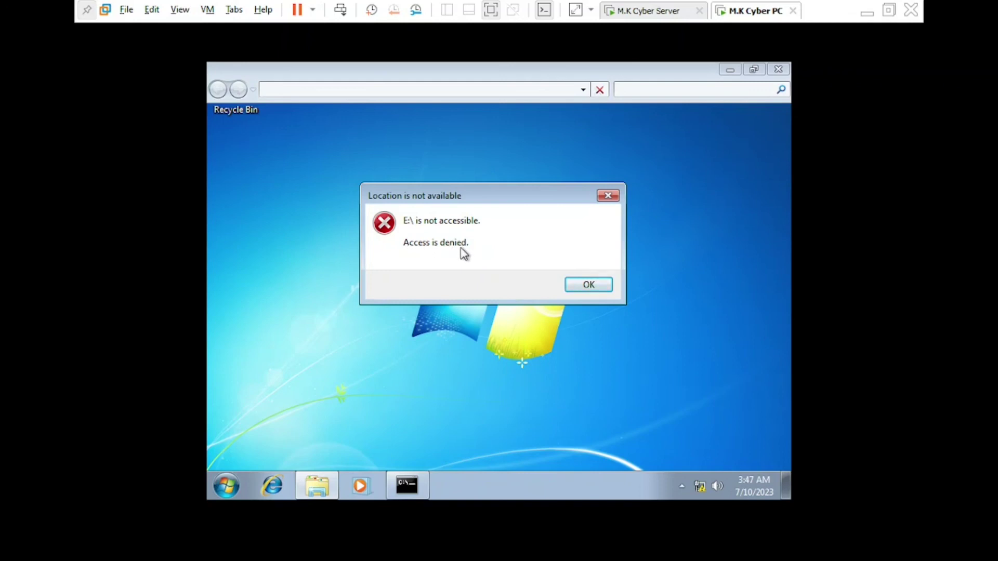
pyautogui.click(601, 289)
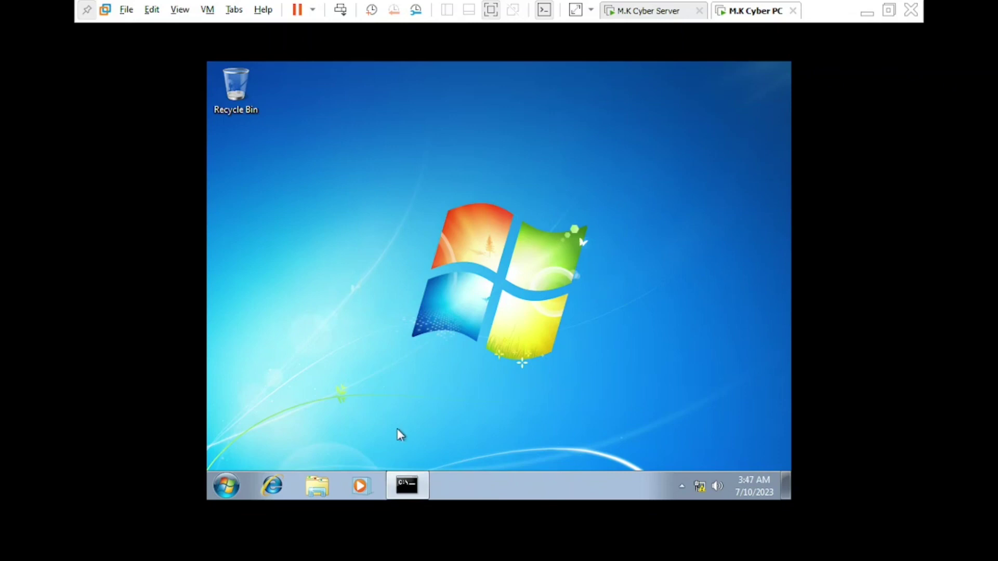
# From Explorer's Computer view, try opening drive E: again and dismiss the access-denied error
pyautogui.click(327, 483)
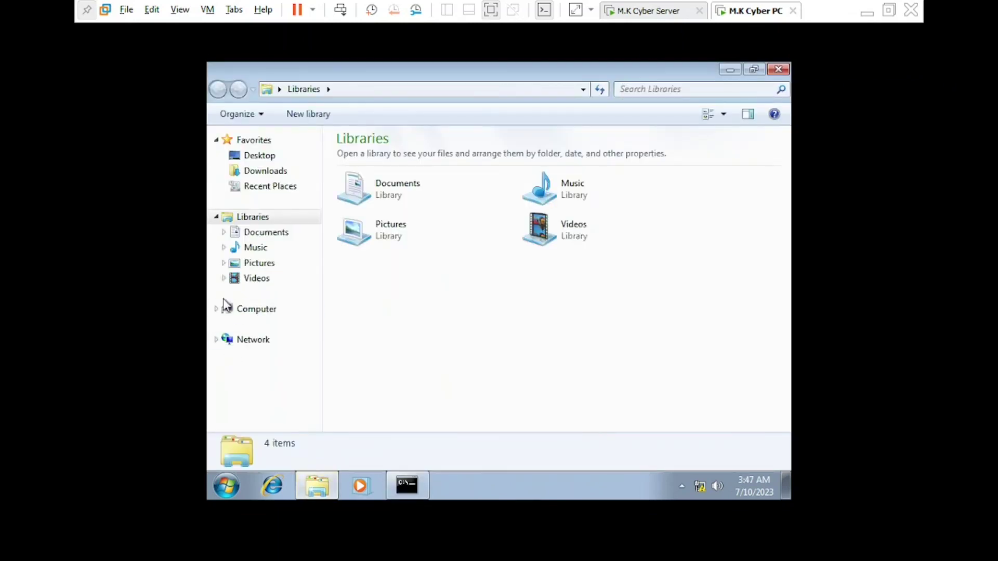
pyautogui.click(251, 314)
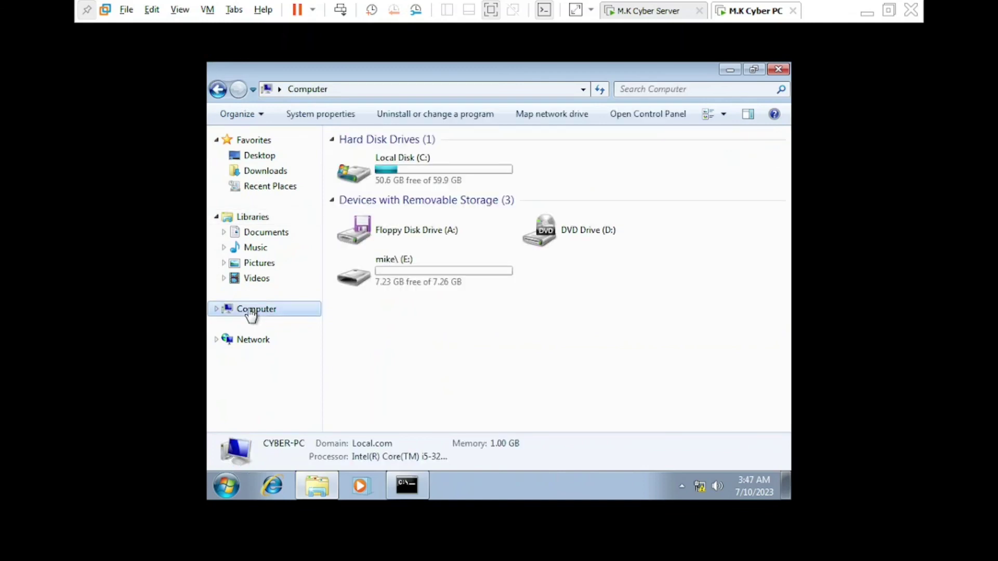
pyautogui.doubleClick(429, 279)
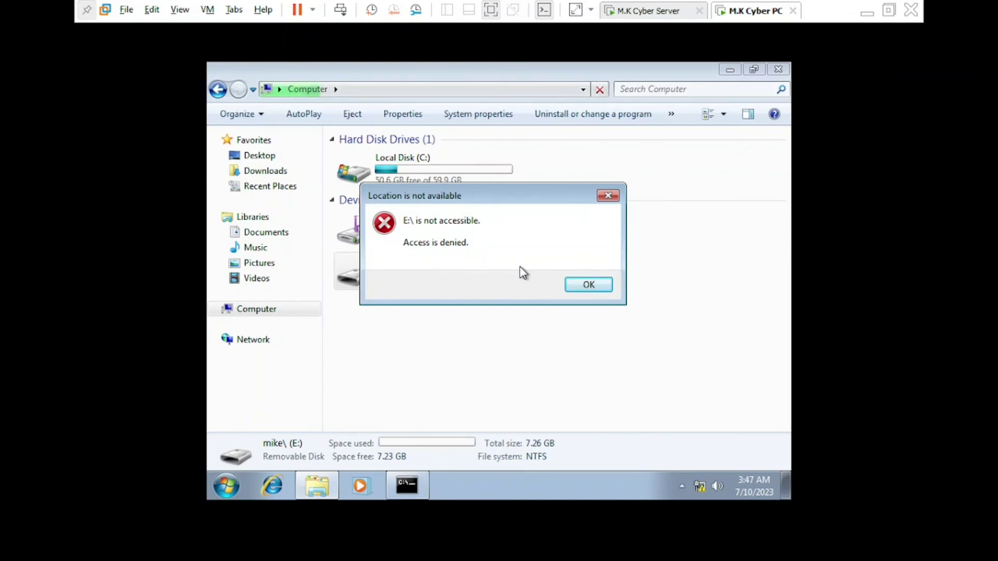
pyautogui.click(583, 287)
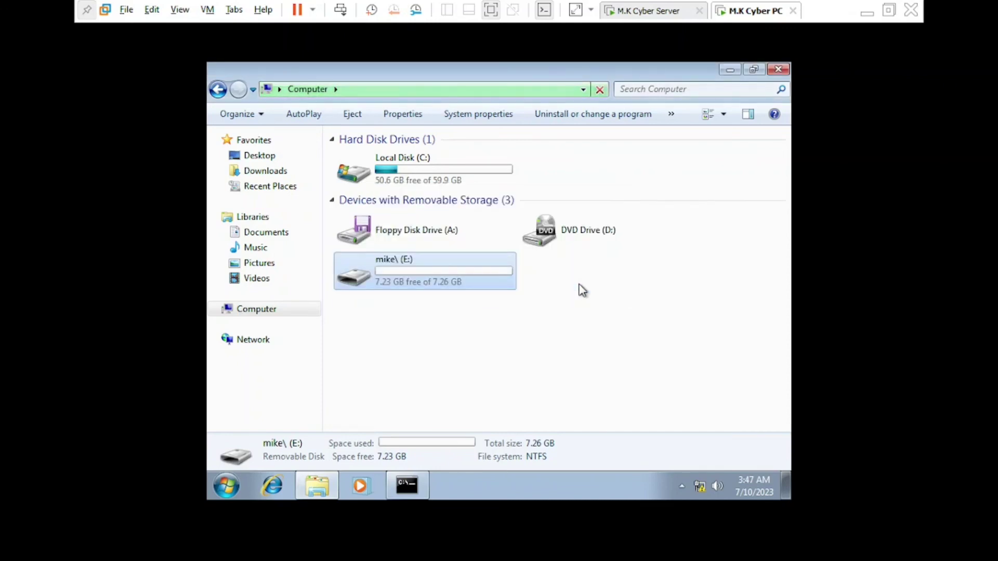